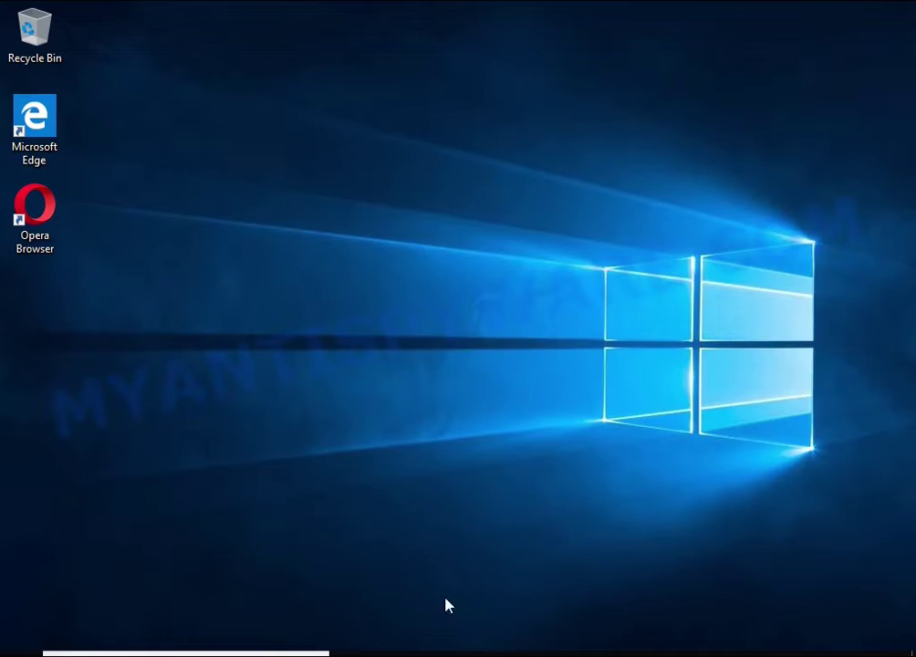
# Open the Documents folder, try to open the encrypted COP-WFP-TMP-03-2013-v1 Work Steps Report (Sample) file, and dismiss the app chooser
pyautogui.press('super+e')
pyautogui.doubleClick(390, 253)
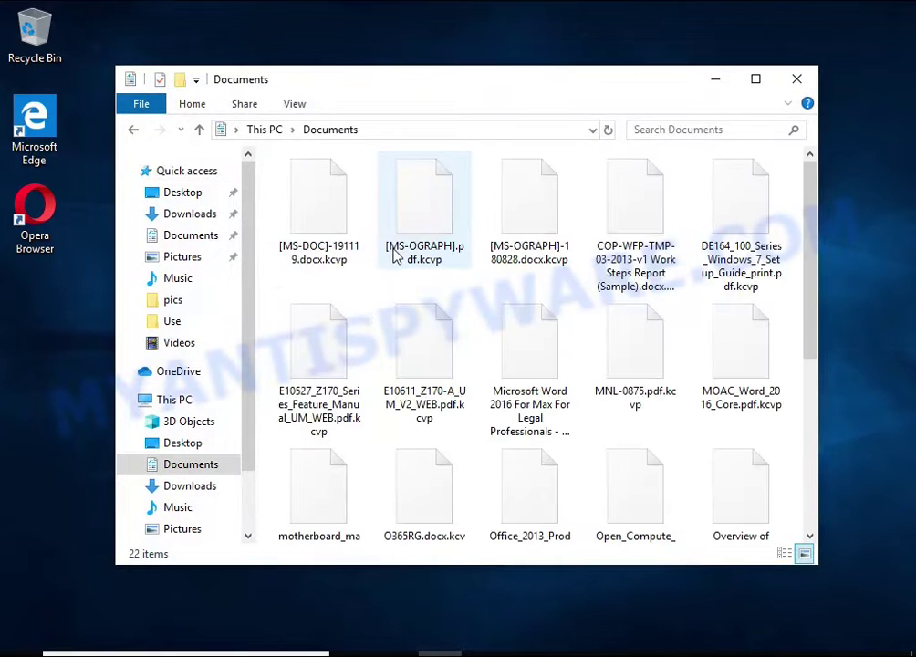
pyautogui.doubleClick(394, 255)
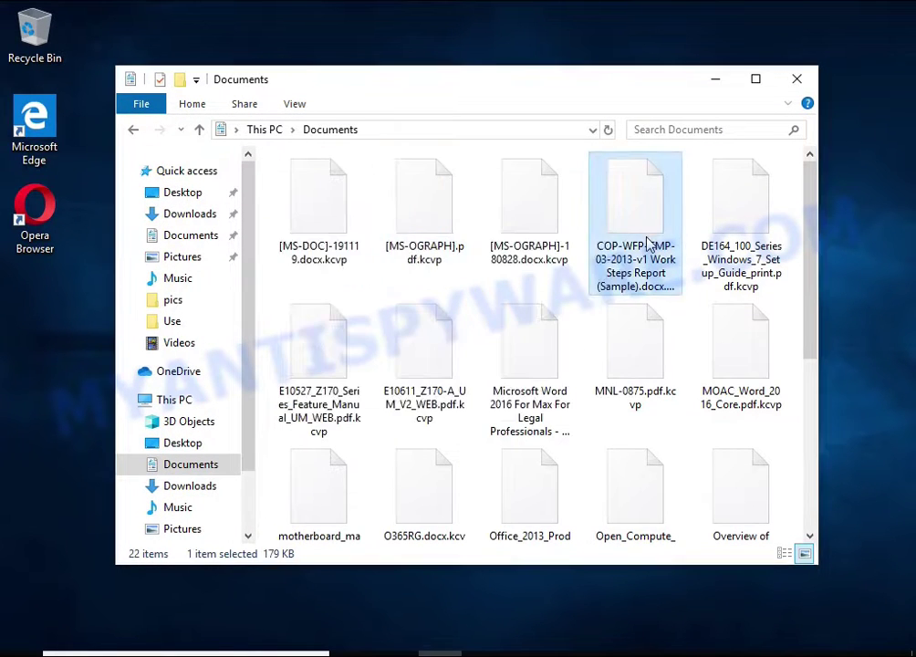
pyautogui.doubleClick(639, 197)
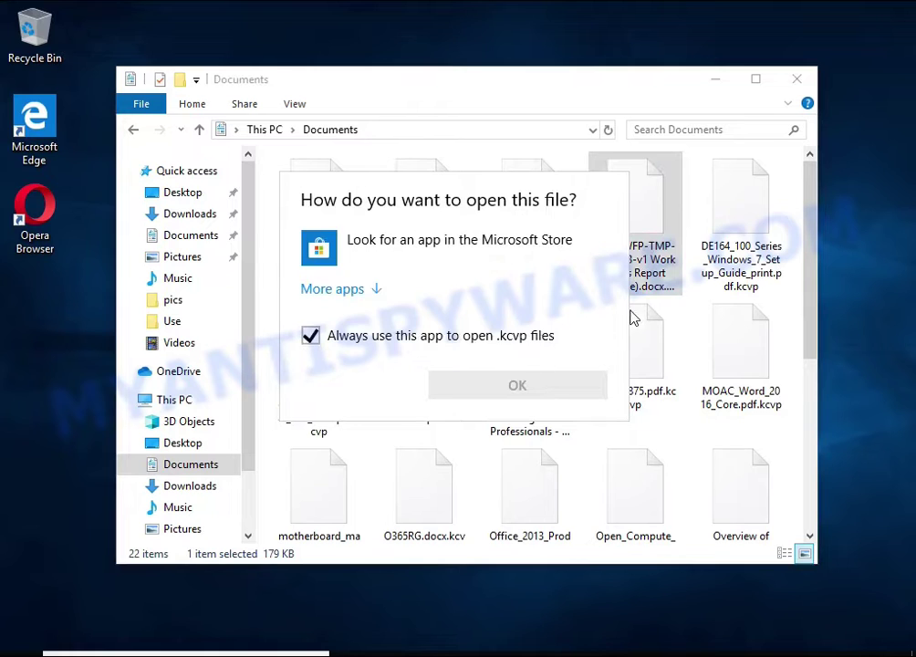
pyautogui.click(654, 221)
# Rename [MS-DOC]-191119.docx.kcvp to [MS-DOC]-191119.docx and accept the extension change
pyautogui.rightClick(292, 208)
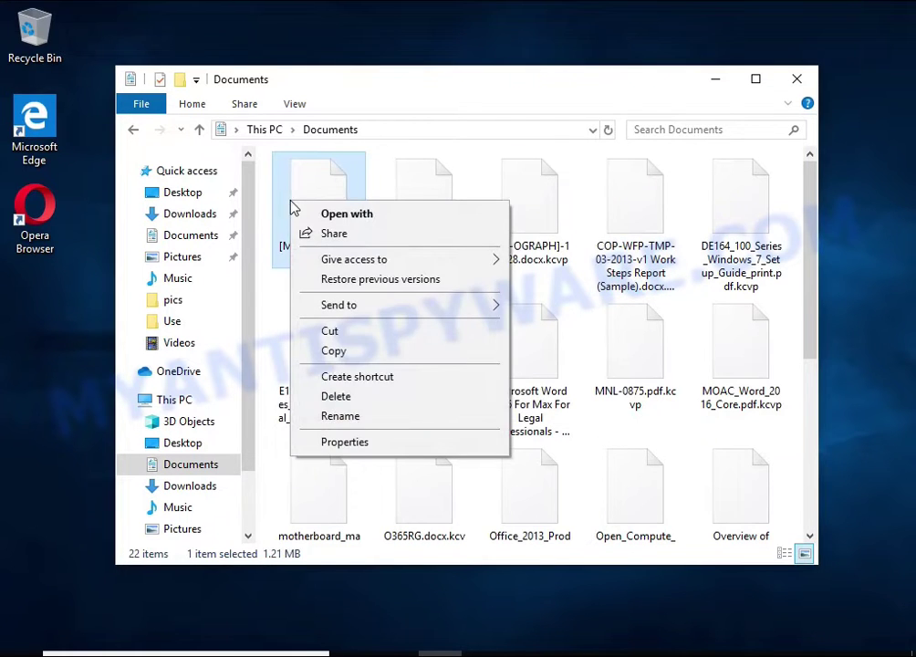
pyautogui.click(379, 418)
pyautogui.press('End')
pyautogui.press('BackSpace')
pyautogui.press('BackSpace')
pyautogui.press('BackSpace')
pyautogui.press('BackSpace')
pyautogui.press('BackSpace')
pyautogui.press('Return')
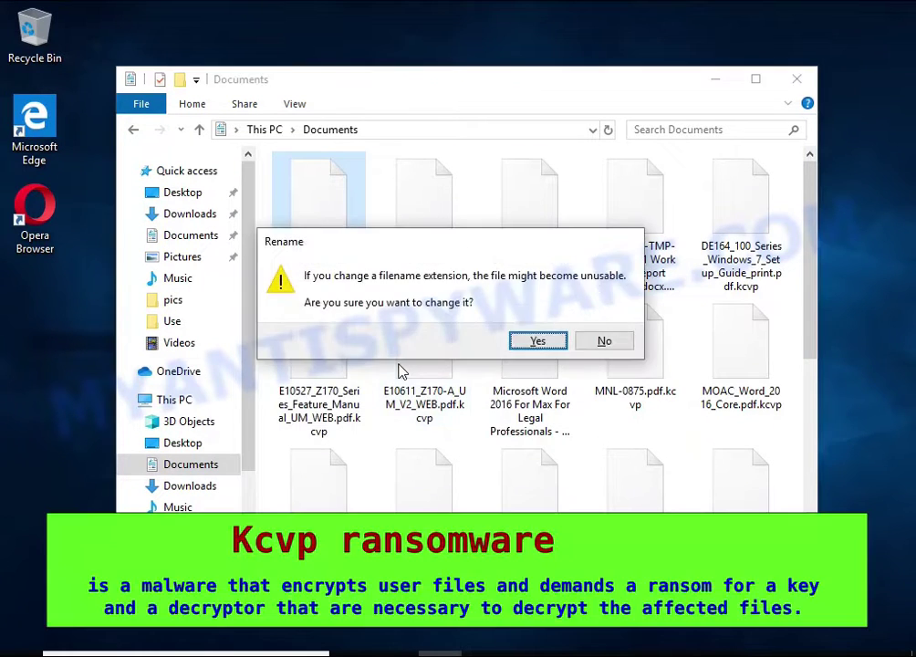
pyautogui.click(537, 340)
# Try to open [MS-DOC]-191119.docx in LibreOffice, let it attempt a repair, and close the message
pyautogui.doubleClick(337, 185)
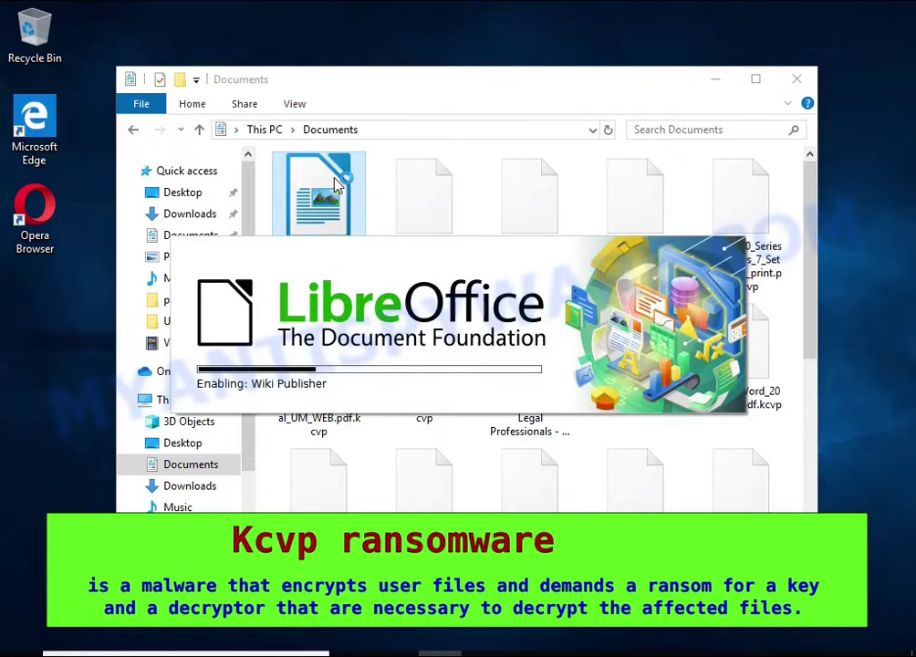
pyautogui.doubleClick(493, 239)
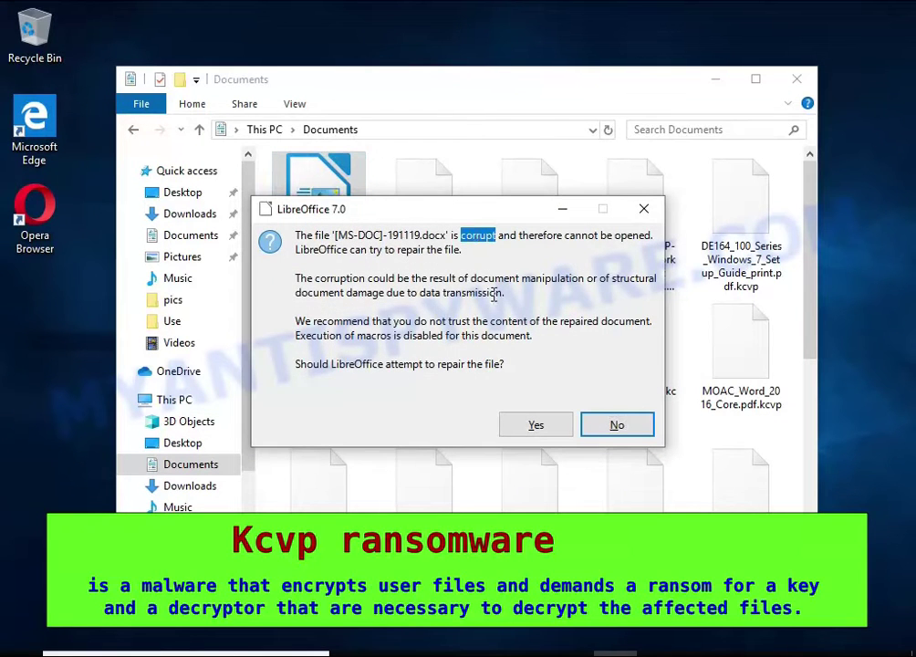
pyautogui.click(537, 425)
pyautogui.moveTo(452, 304); pyautogui.dragTo(454, 326)
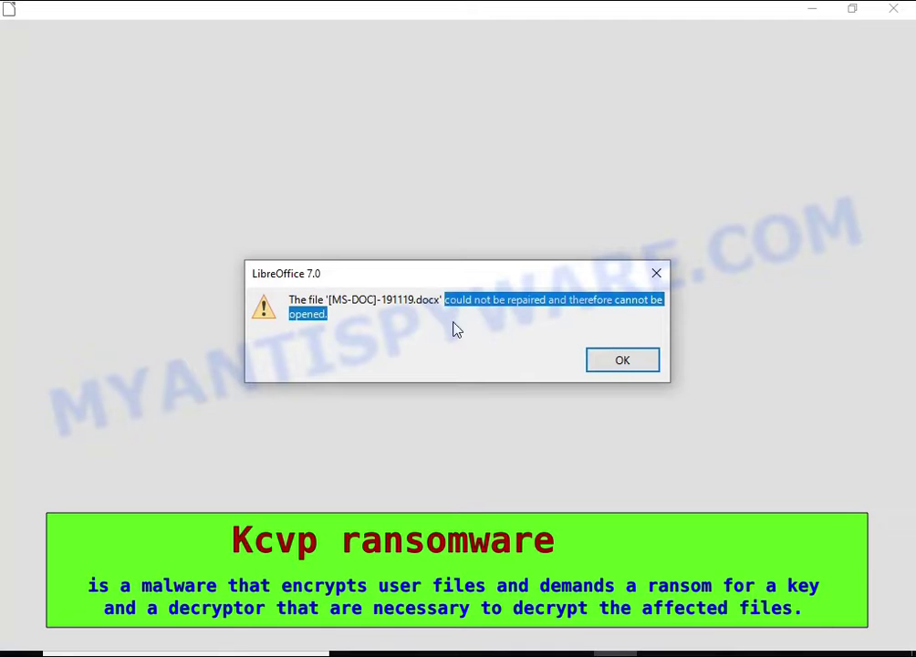
pyautogui.click(620, 361)
# Rename [MS-OGRAPH].pdf.kcvp to [MS-OGRAPH].pdf and accept the extension change
pyautogui.click(423, 181)
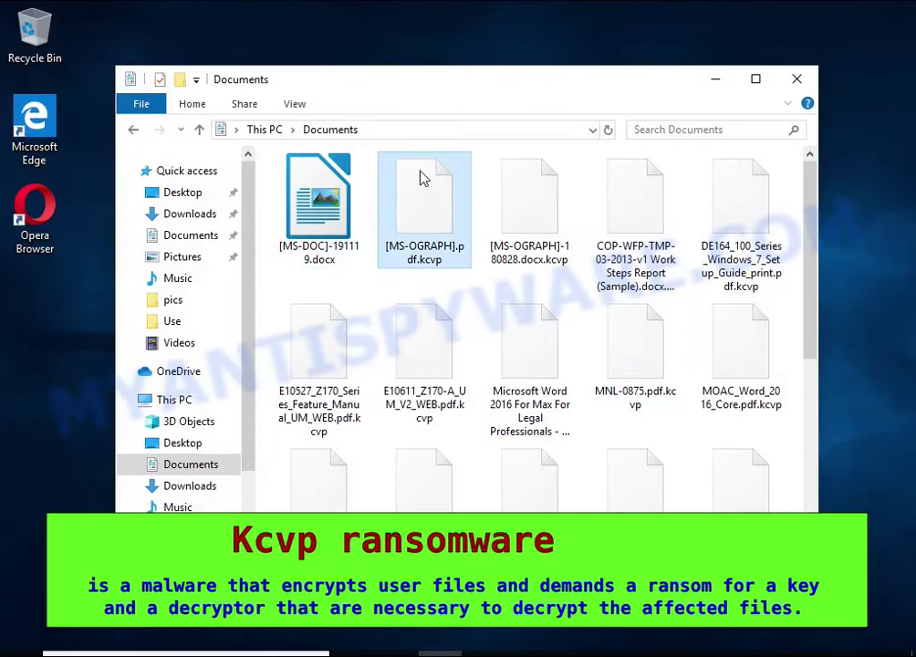
pyautogui.rightClick(423, 181)
pyautogui.click(510, 383)
pyautogui.press('End')
pyautogui.press('BackSpace')
pyautogui.press('BackSpace')
pyautogui.press('BackSpace')
pyautogui.press('BackSpace')
pyautogui.press('BackSpace')
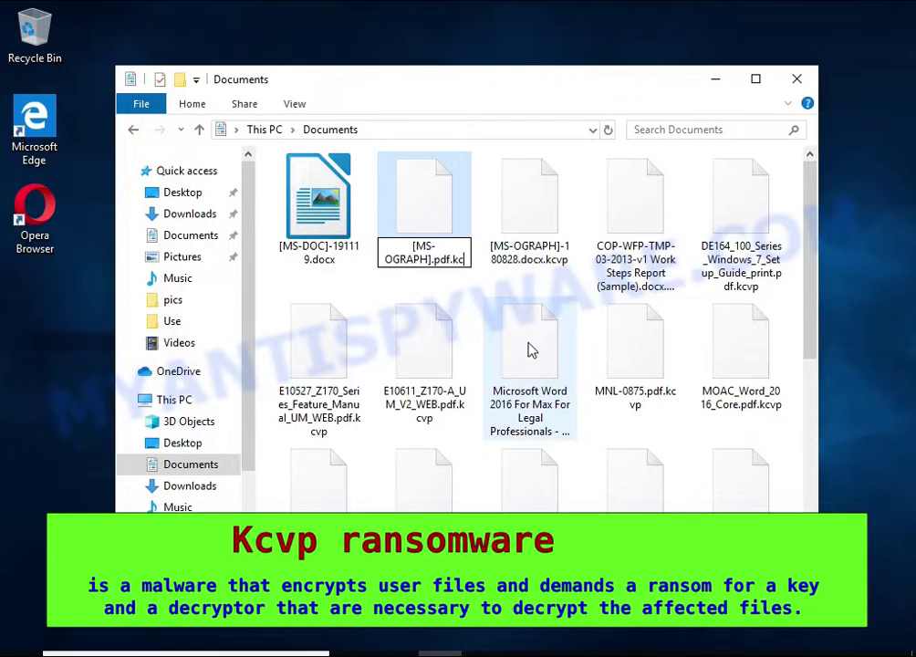
pyautogui.press('Return')
pyautogui.click(536, 341)
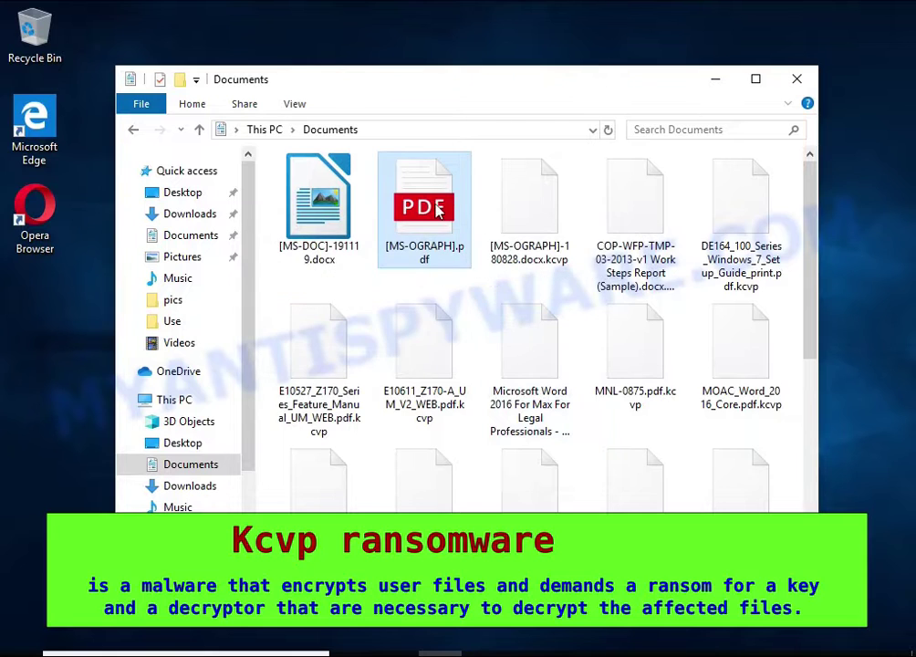
# Try to view [MS-OGRAPH].pdf in the browser, then close the browser window
pyautogui.doubleClick(418, 260)
pyautogui.doubleClick(416, 276)
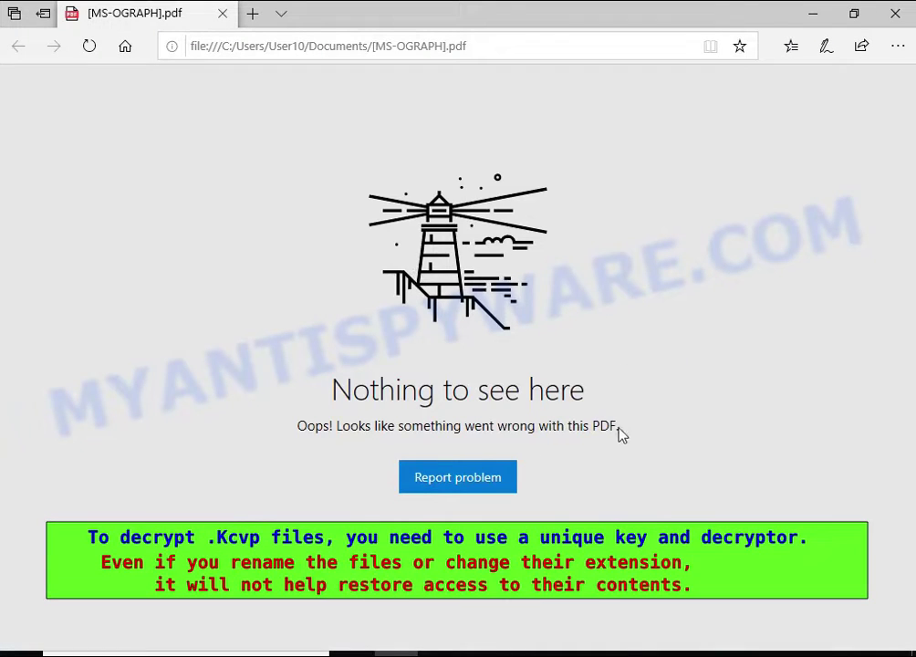
pyautogui.click(894, 12)
# Go to the Pictures folder, try to open Chrysanthemum.jpg.kcvp, and dismiss the app chooser
pyautogui.click(169, 257)
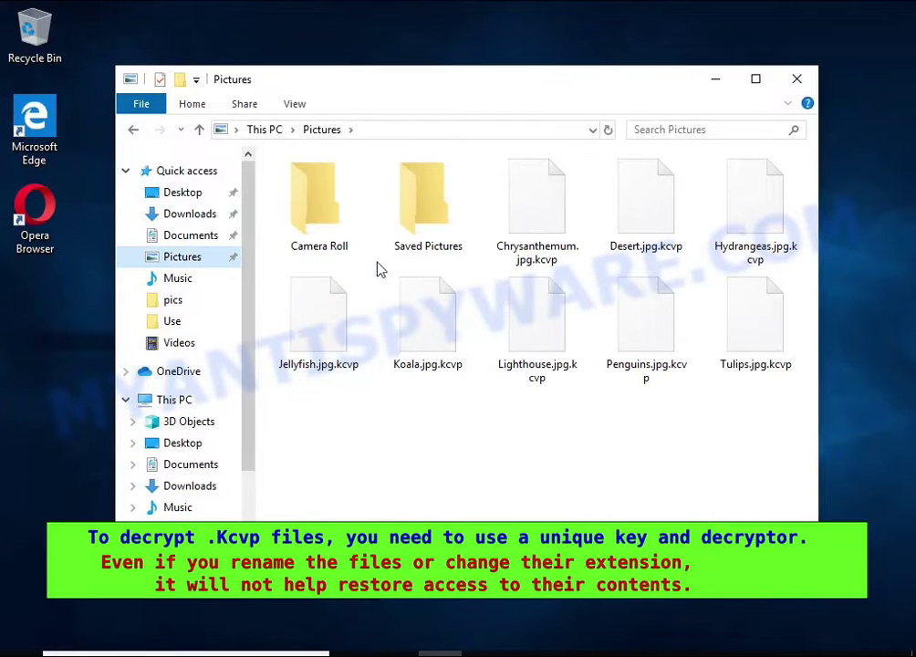
pyautogui.doubleClick(515, 225)
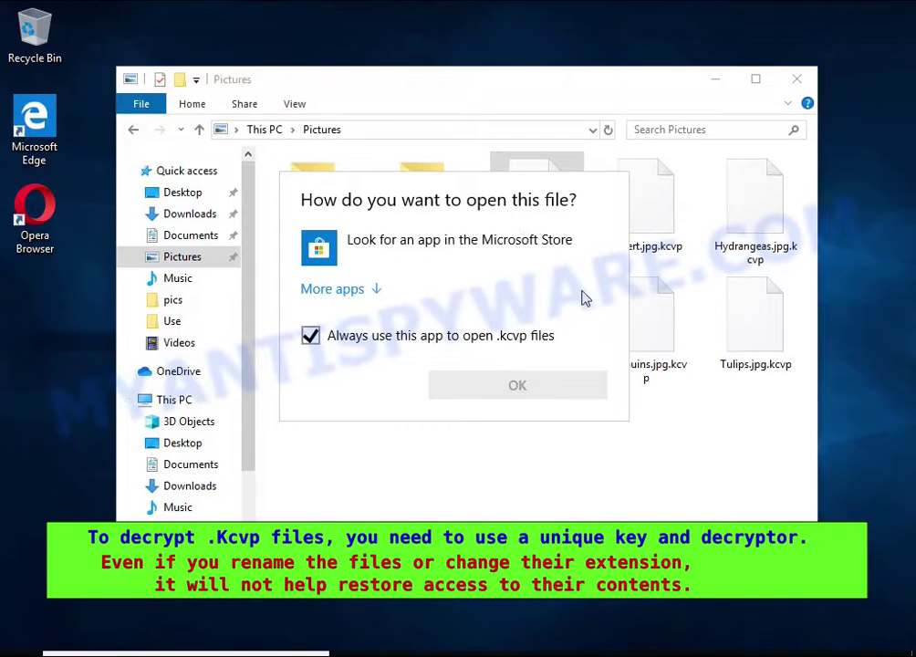
pyautogui.click(653, 179)
# Rename Desert.jpg.kcvp to Desert.jpg and accept the extension change
pyautogui.rightClick(653, 179)
pyautogui.click(728, 389)
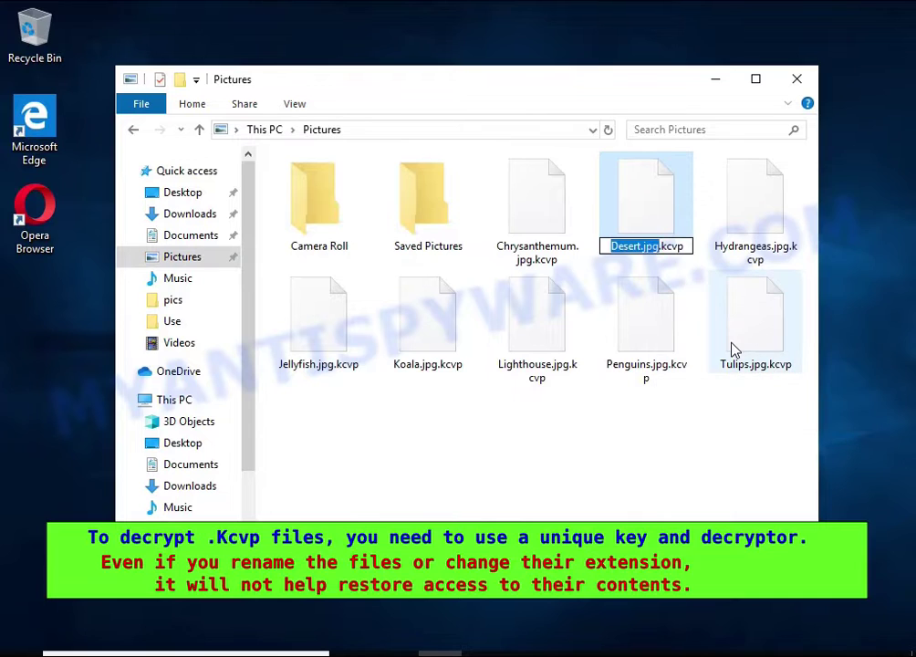
pyautogui.press('End')
pyautogui.press('BackSpace')
pyautogui.press('BackSpace')
pyautogui.press('BackSpace')
pyautogui.press('BackSpace')
pyautogui.press('BackSpace')
pyautogui.press('Return')
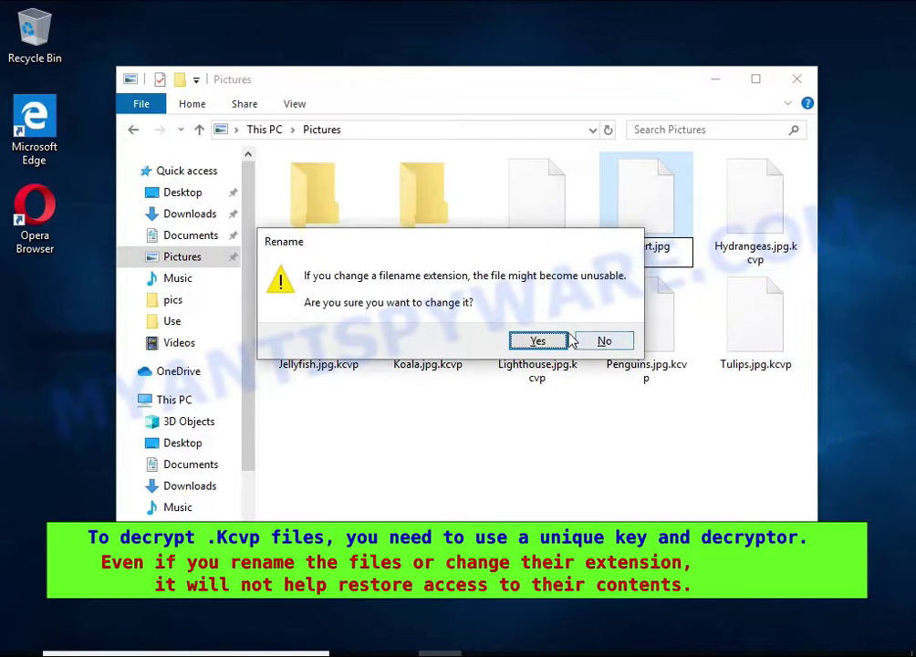
pyautogui.click(539, 338)
# Try to view Desert.jpg in the image viewer, then close the viewer
pyautogui.doubleClick(642, 193)
pyautogui.doubleClick(476, 274)
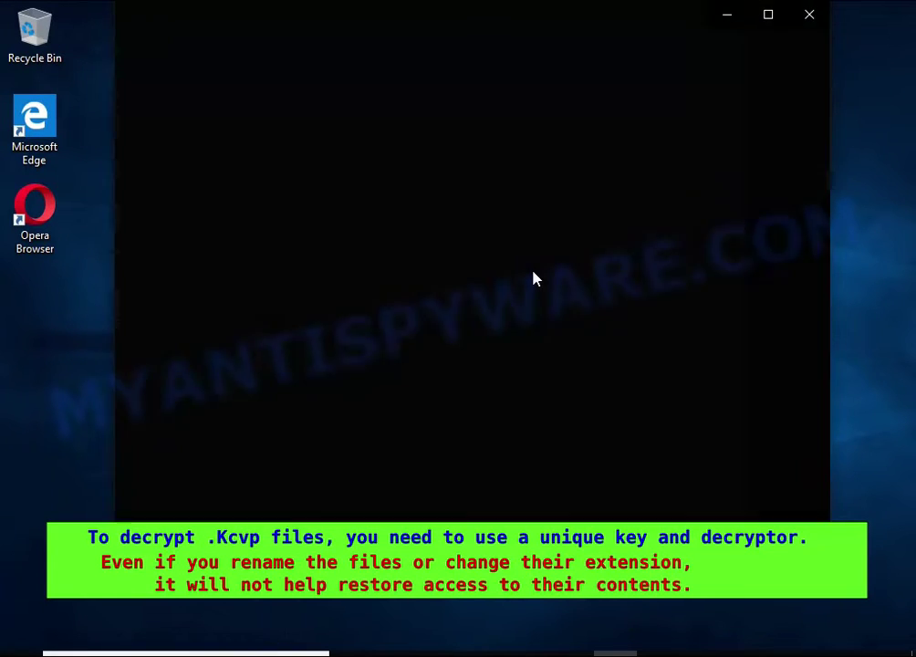
pyautogui.click(811, 22)
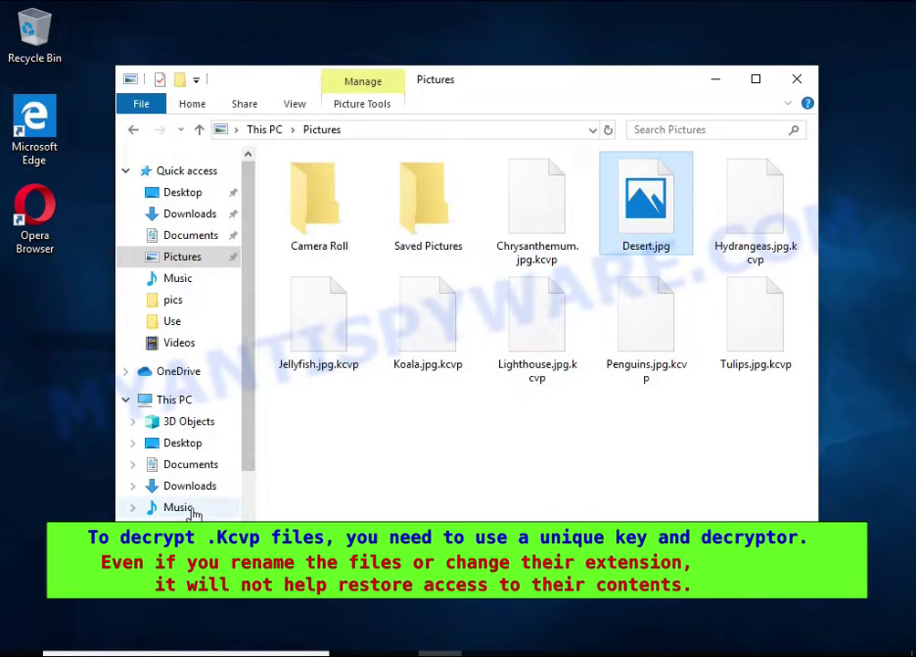
# Browse from This PC to the User10 folder under Local Disk (C:) Users and open the ransom note _readme.txt
pyautogui.click(185, 402)
pyautogui.doubleClick(351, 432)
pyautogui.doubleClick(315, 322)
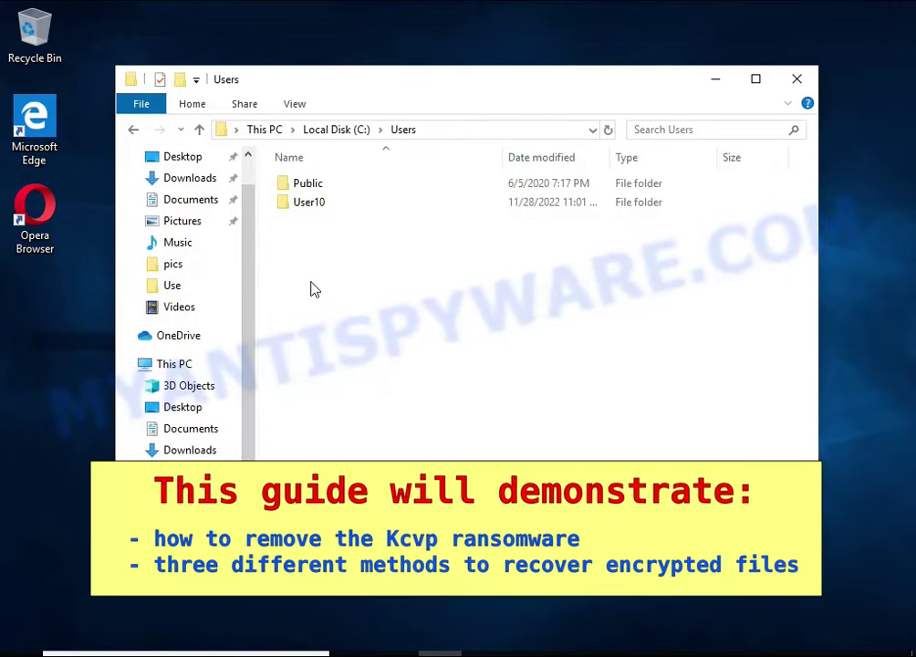
pyautogui.click(324, 210)
pyautogui.doubleClick(324, 210)
pyautogui.click(316, 431)
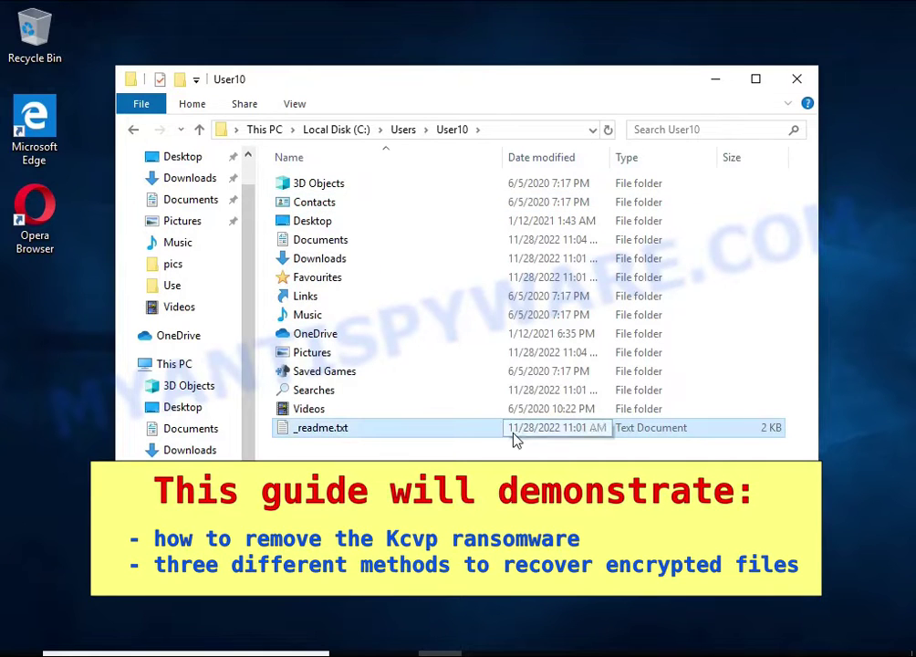
pyautogui.doubleClick(475, 436)
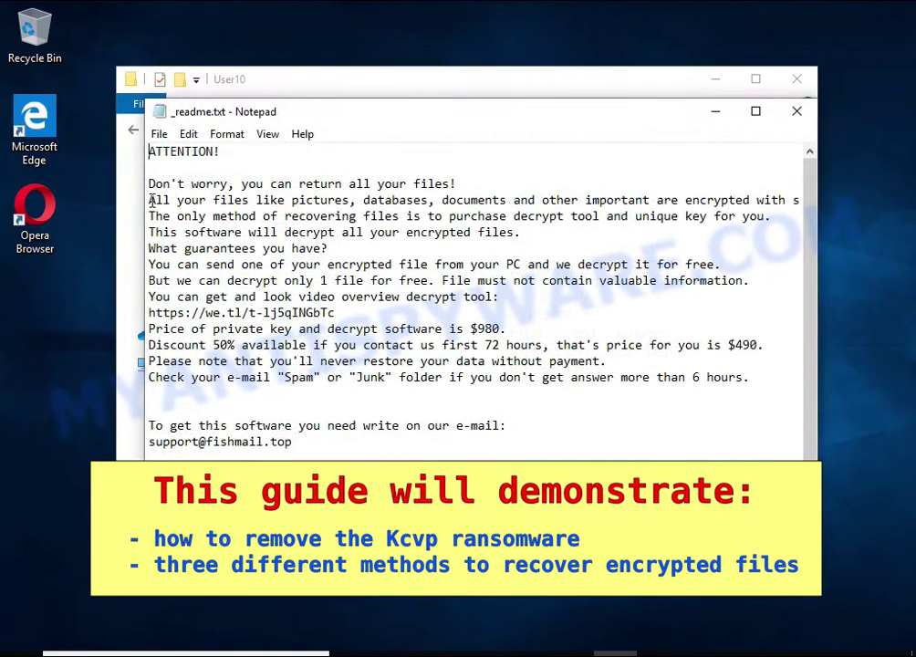
# Highlight the ransom note's sentence about files being encrypted, then close the note
pyautogui.moveTo(152, 200); pyautogui.dragTo(749, 199)
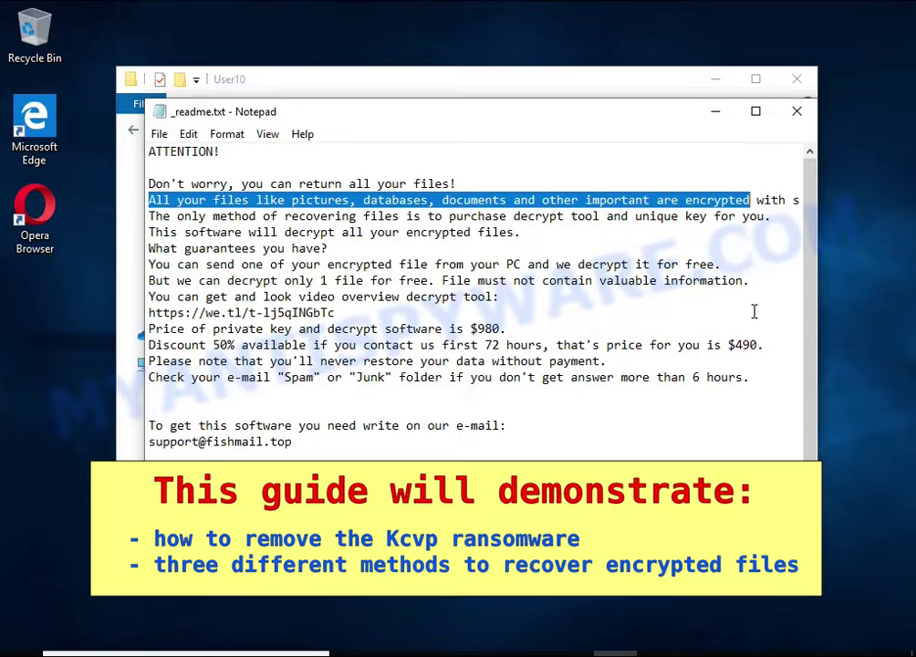
pyautogui.doubleClick(716, 200)
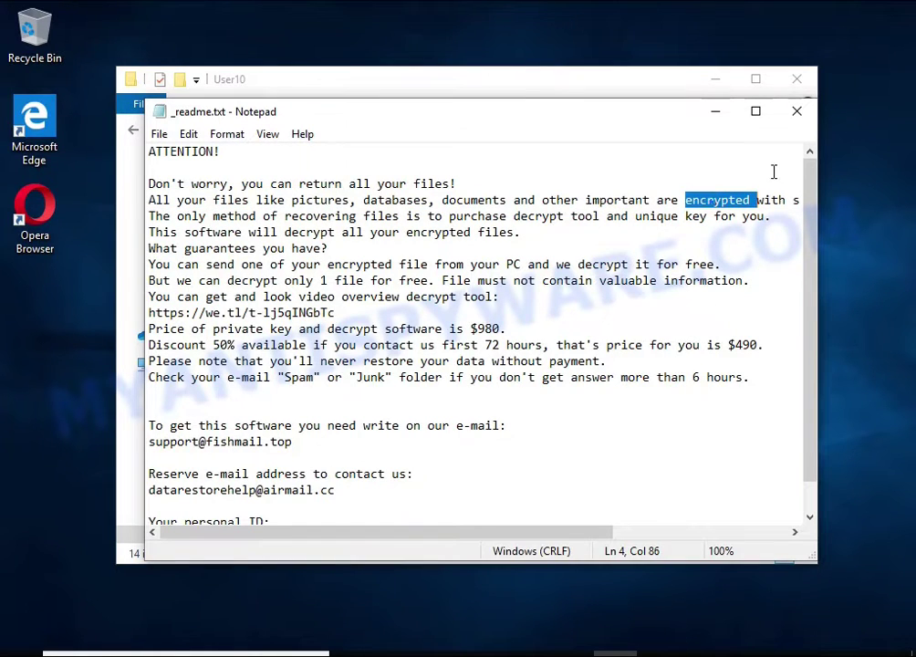
pyautogui.click(796, 112)
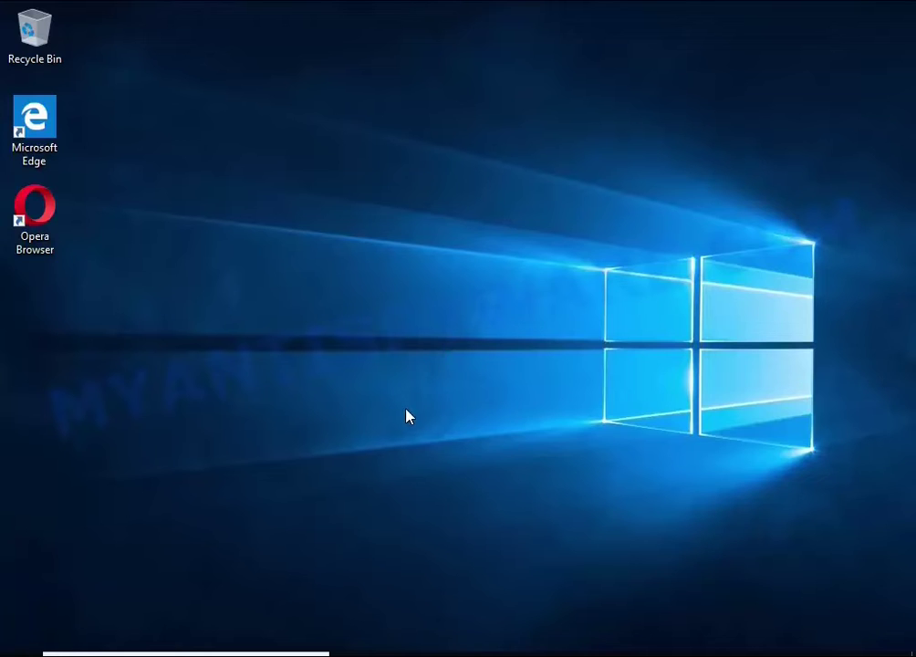
# Open Task Manager and end the suspicious background process DB07.exe (32 bit)
pyautogui.hotkey('ctrl', 'alt', 'Delete')
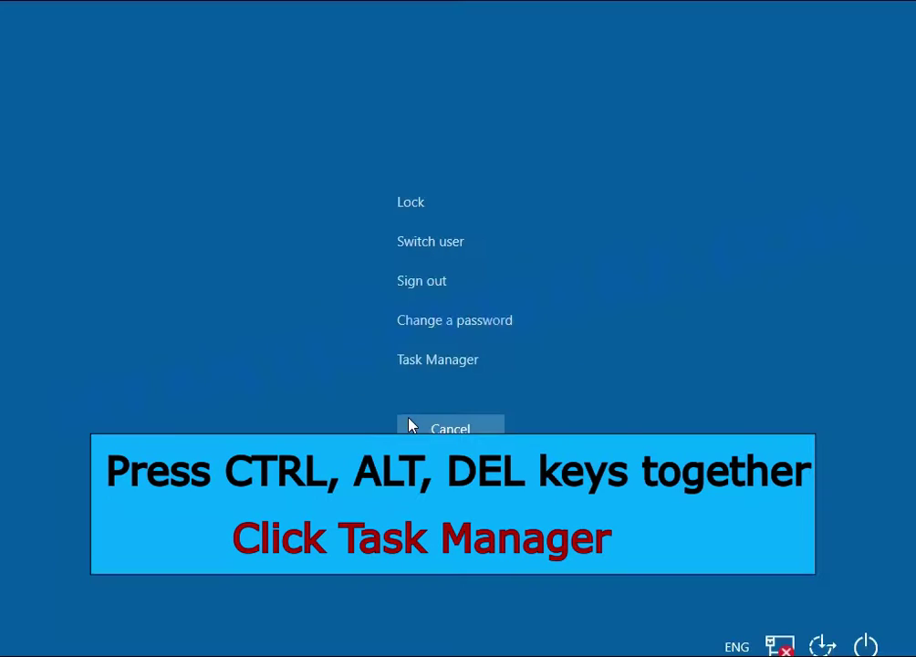
pyautogui.click(468, 369)
pyautogui.scroll(-1, 344, 340)
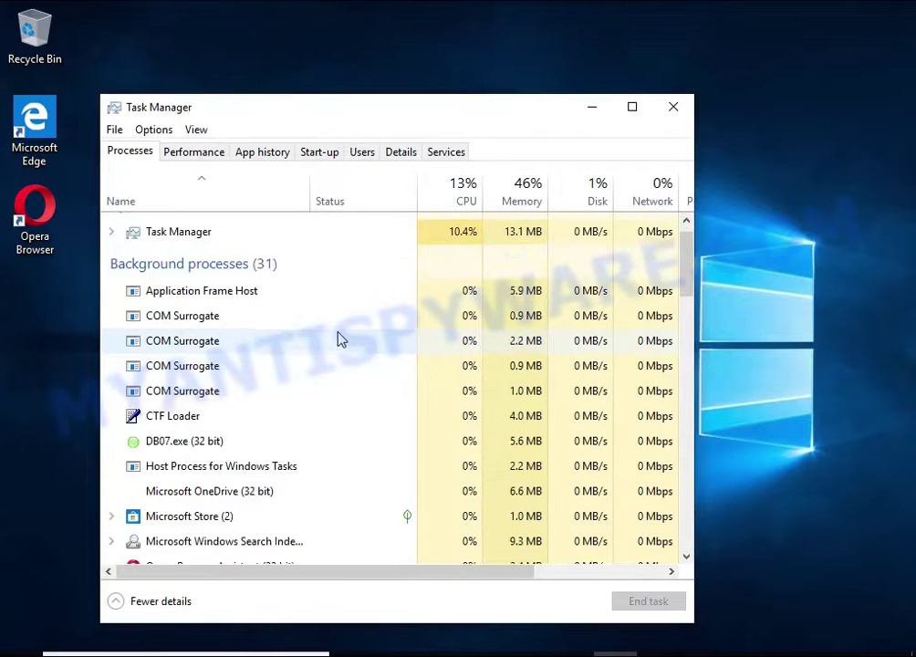
pyautogui.scroll(-1, 337, 339)
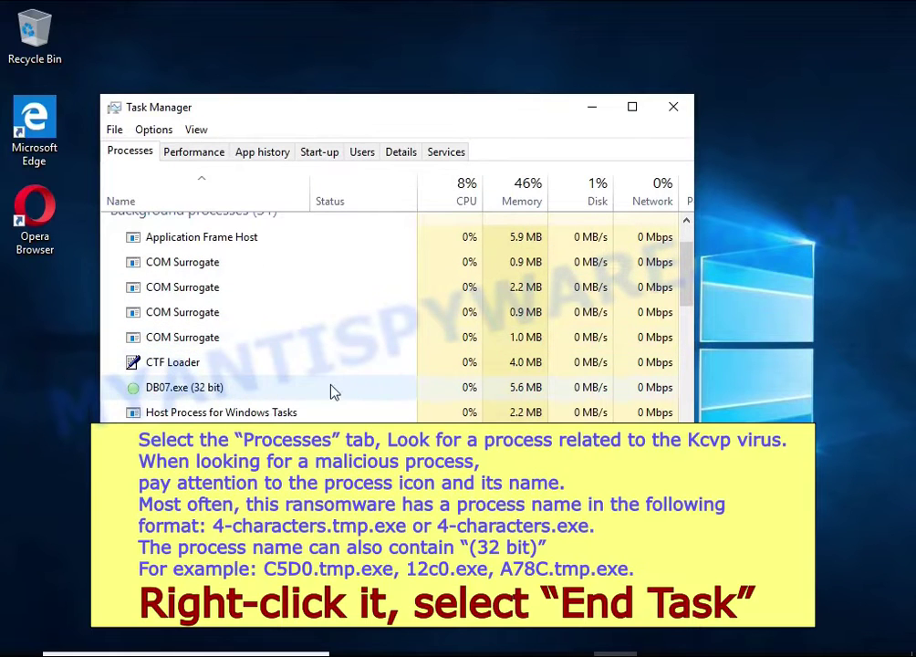
pyautogui.click(347, 391)
pyautogui.rightClick(356, 398)
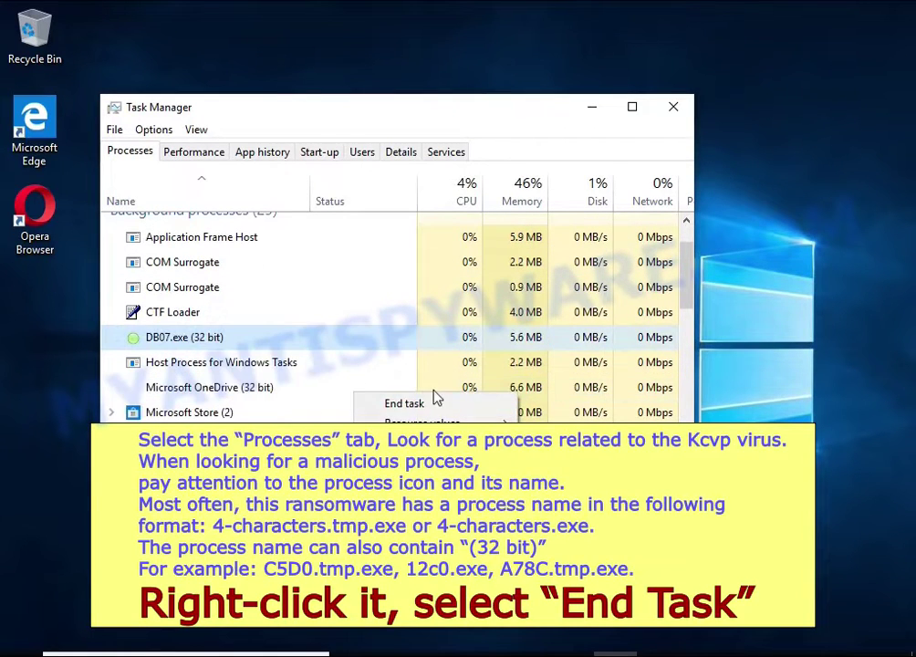
pyautogui.click(467, 405)
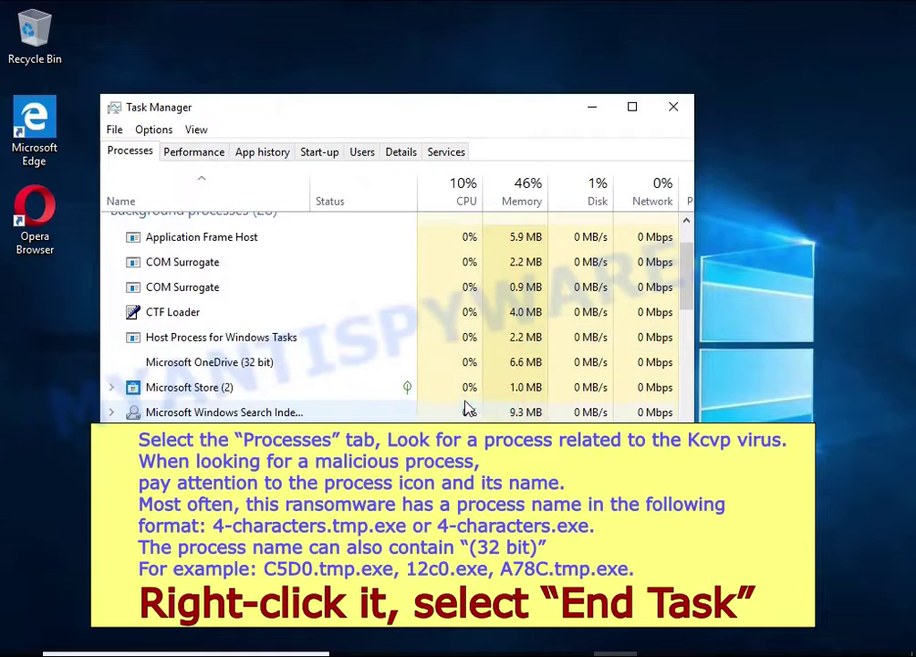
# Examine the rest of the running processes for any other suspicious entries and return to the start of the list
pyautogui.scroll(-2, 301, 374)
pyautogui.scroll(-7, 280, 365)
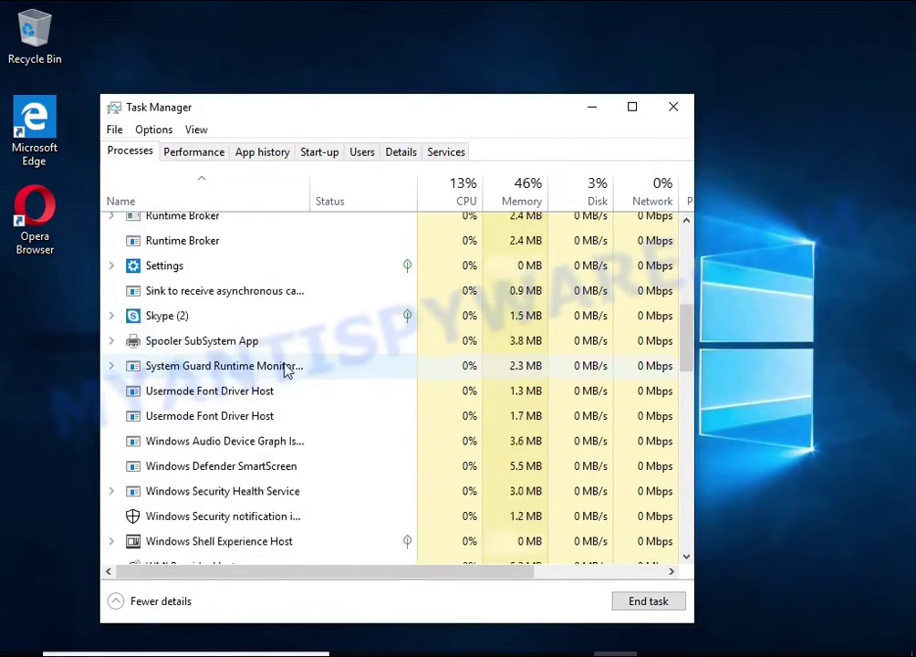
pyautogui.scroll(-8, 280, 365)
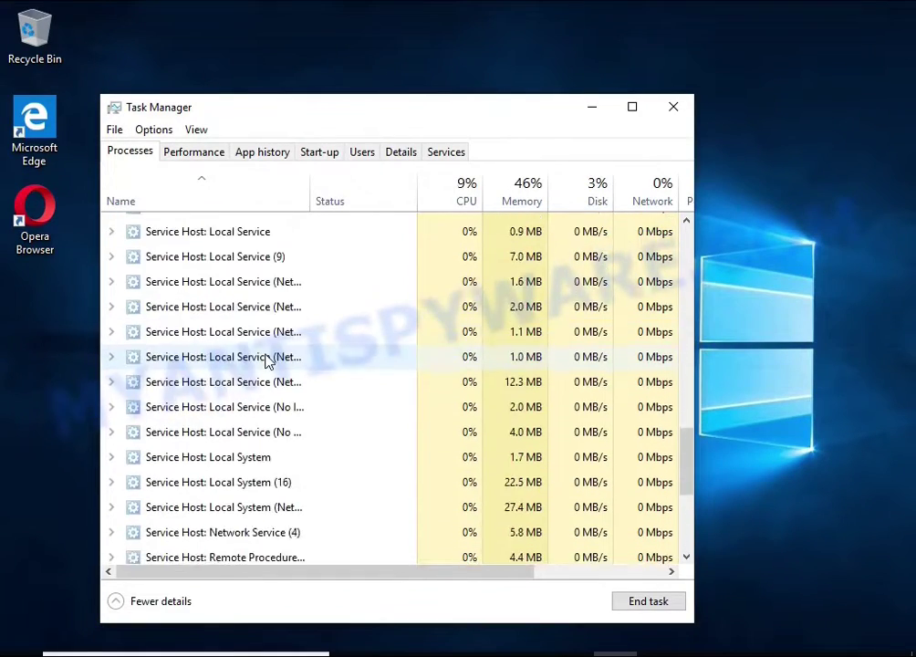
pyautogui.scroll(-2, 270, 361)
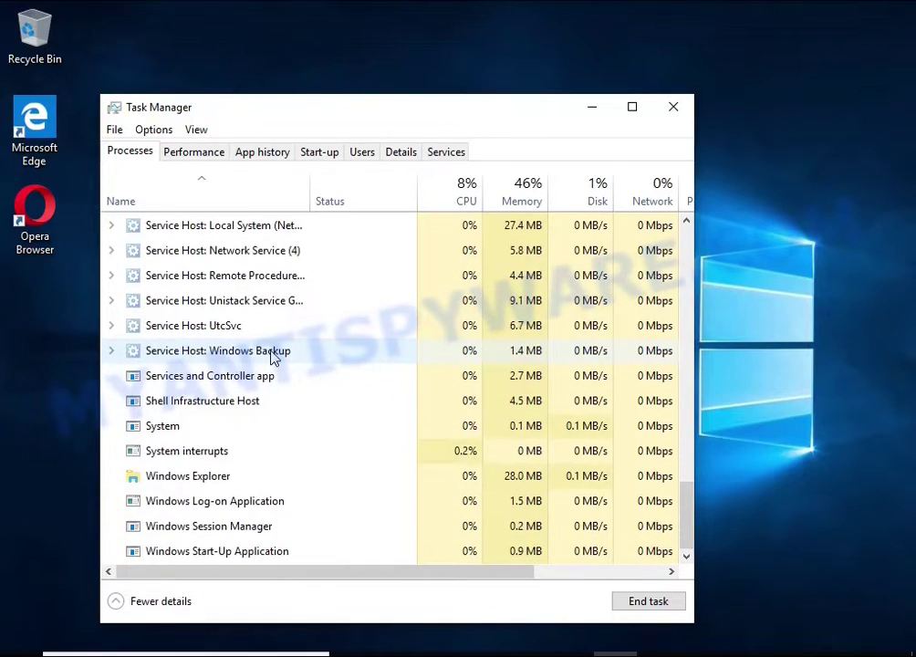
pyautogui.scroll(8, 270, 358)
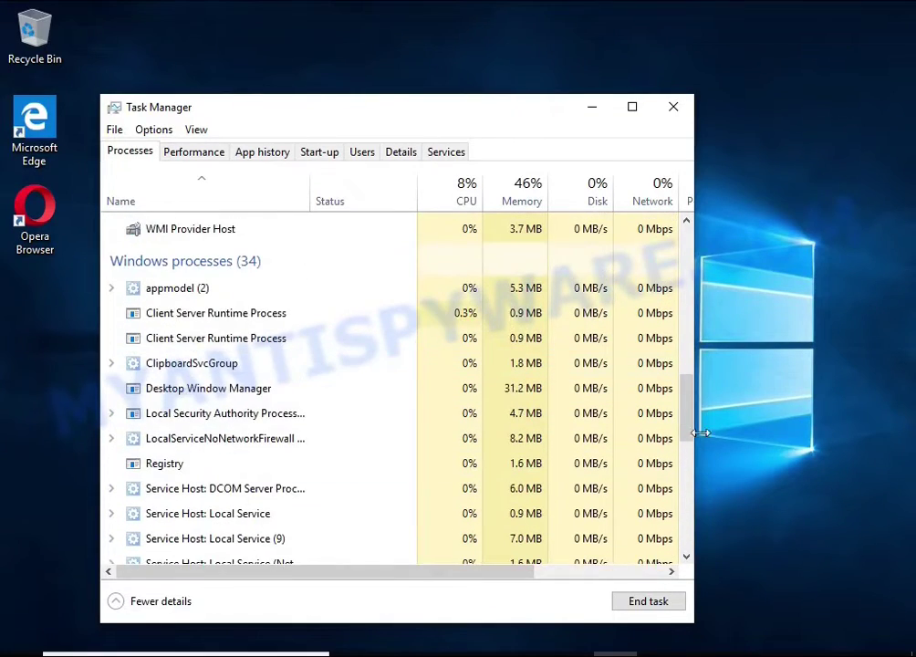
pyautogui.moveTo(691, 432); pyautogui.dragTo(695, 246)
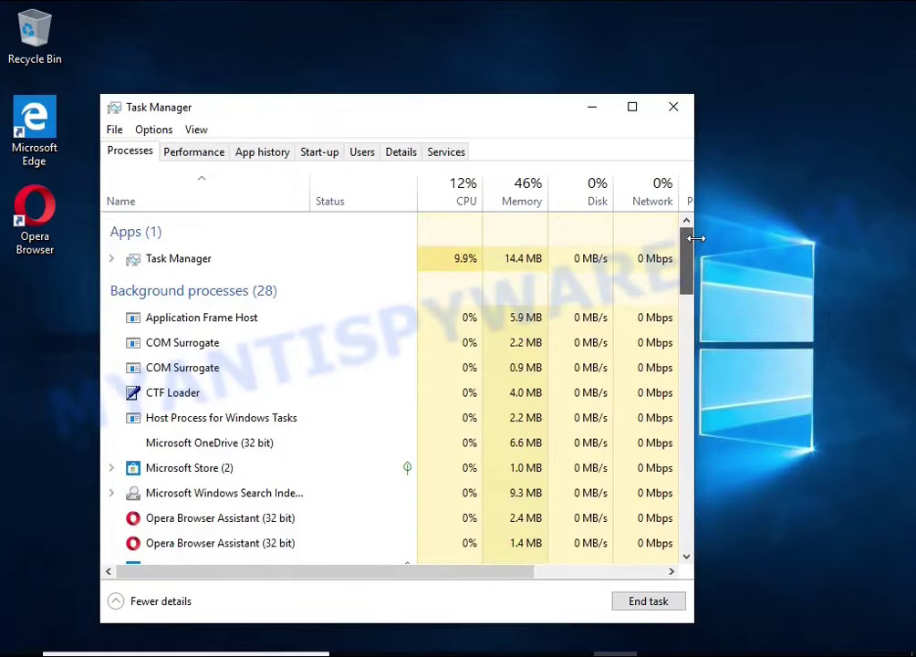
# Disable the DB07.exe start-up entry in Task Manager and close Task Manager
pyautogui.click(319, 153)
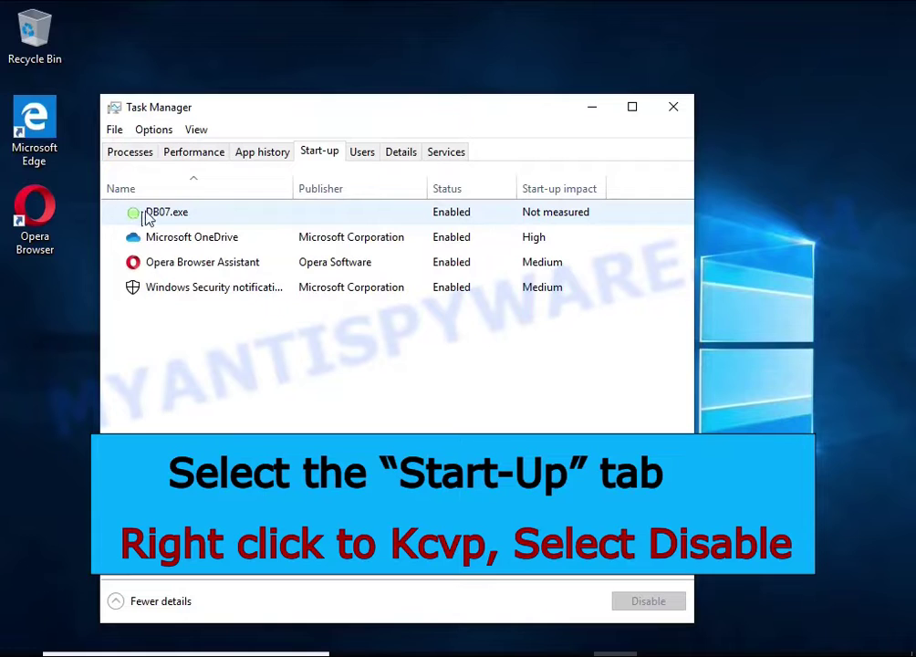
pyautogui.click(492, 220)
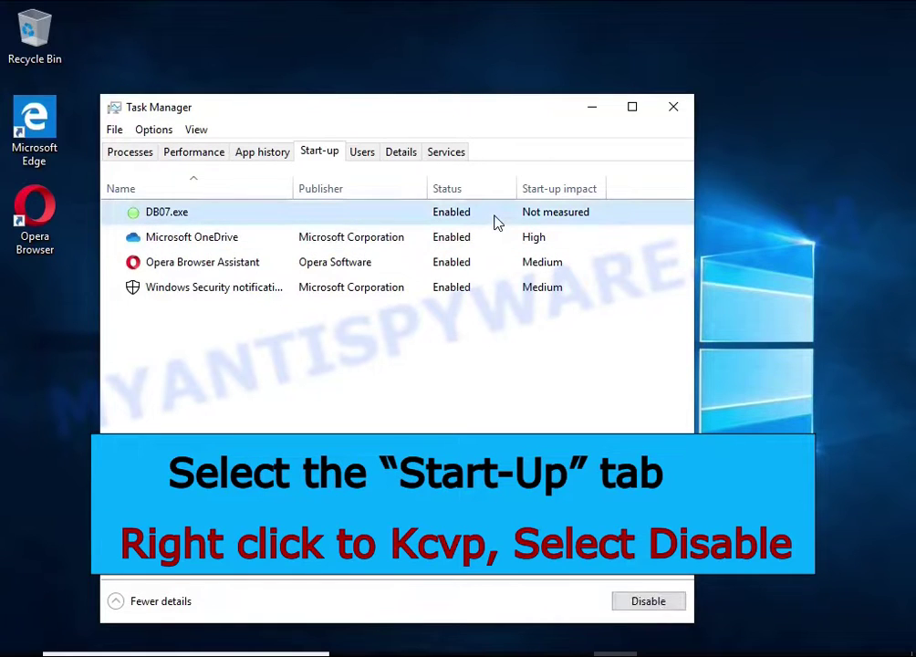
pyautogui.rightClick(497, 223)
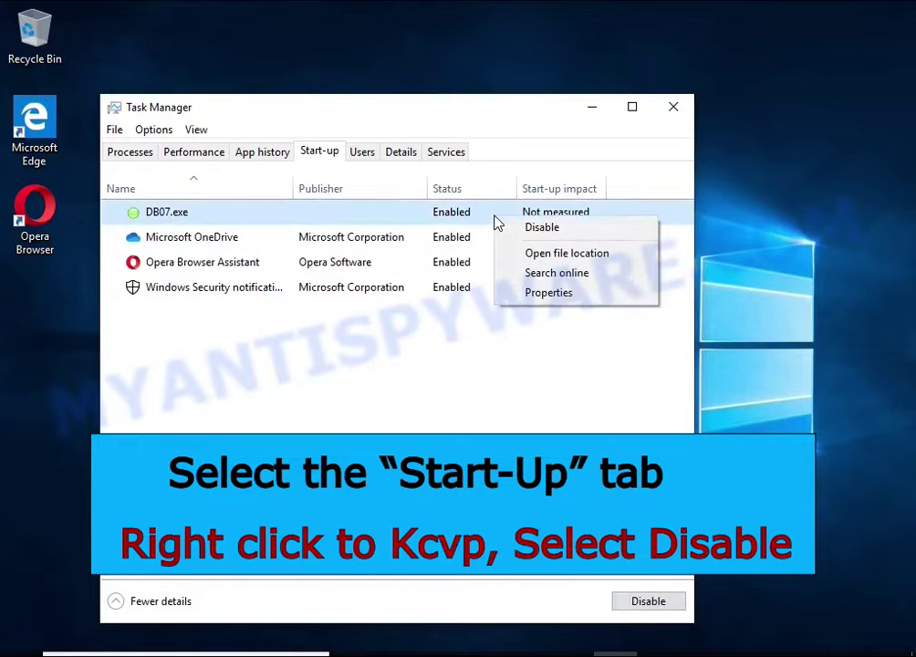
pyautogui.click(610, 230)
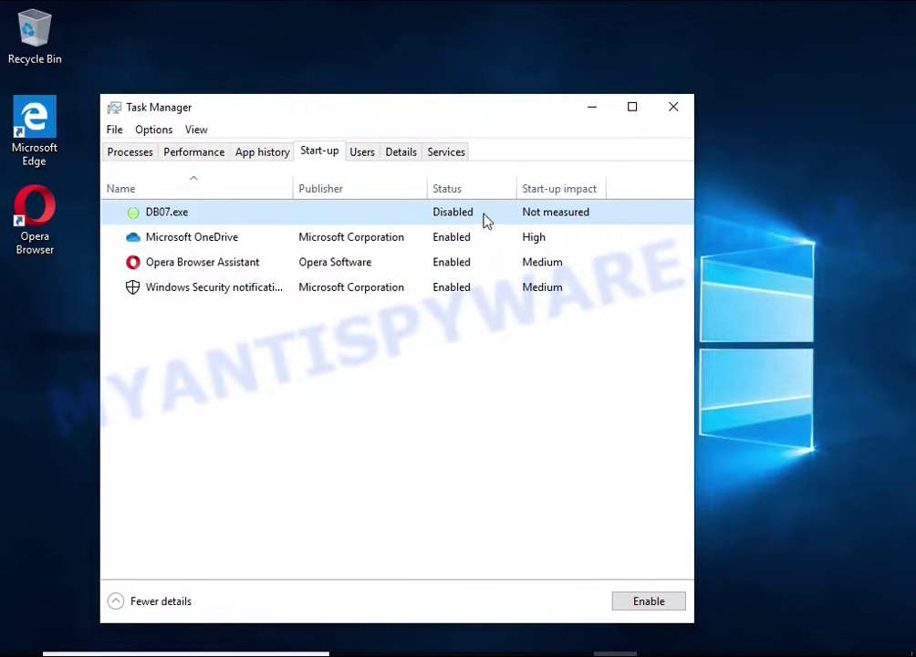
pyautogui.click(668, 111)
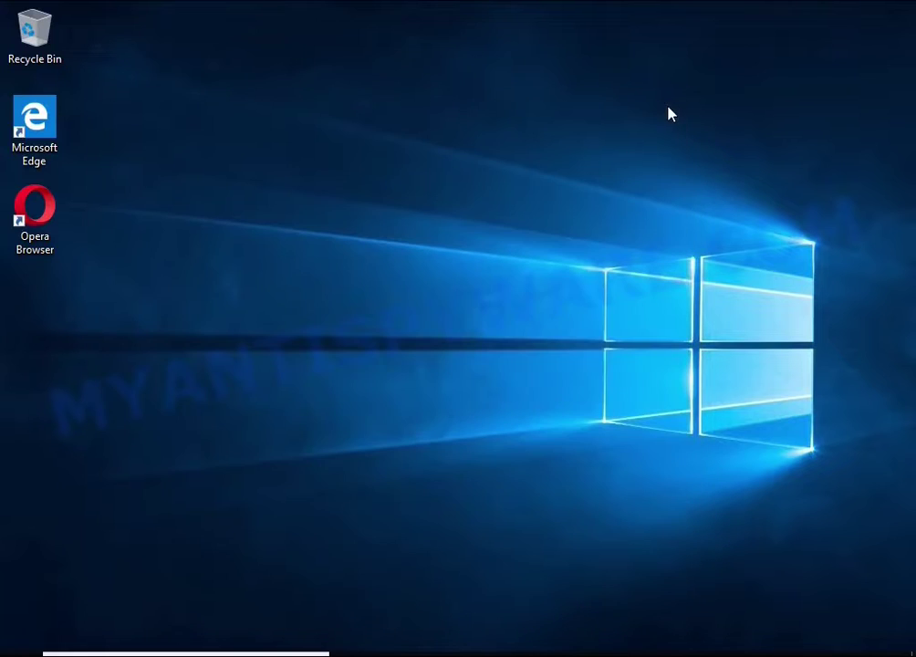
# Search Windows for "task she", open Task Scheduler and move its window nearer the middle of the desktop
pyautogui.press('super+s')
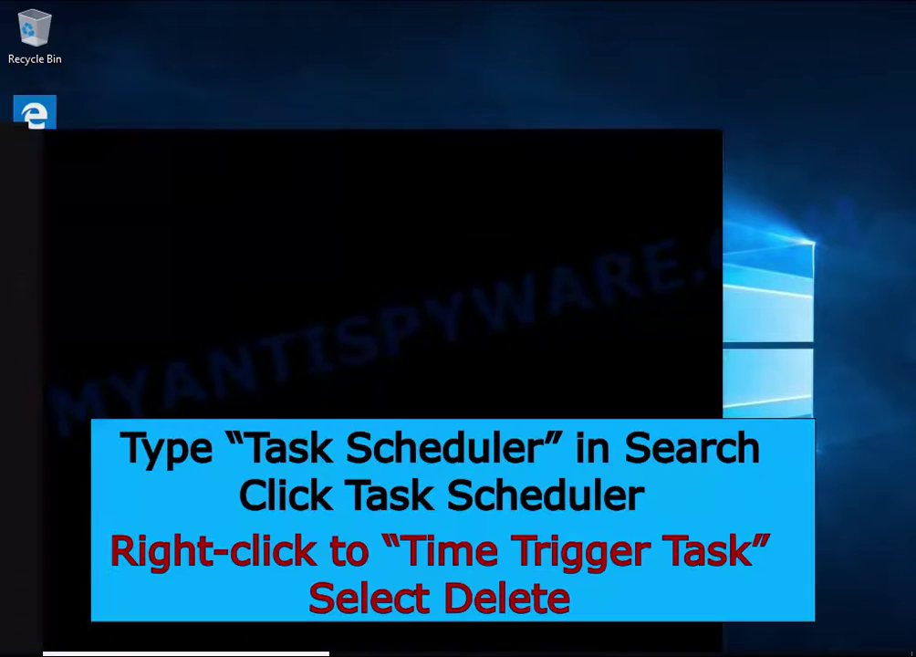
pyautogui.write('task')
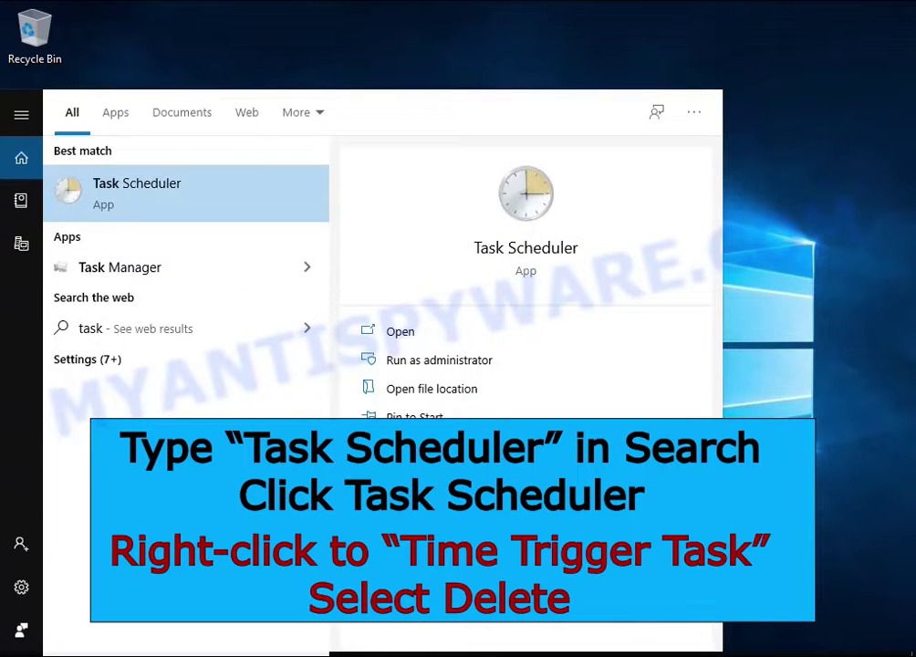
pyautogui.write(' she')
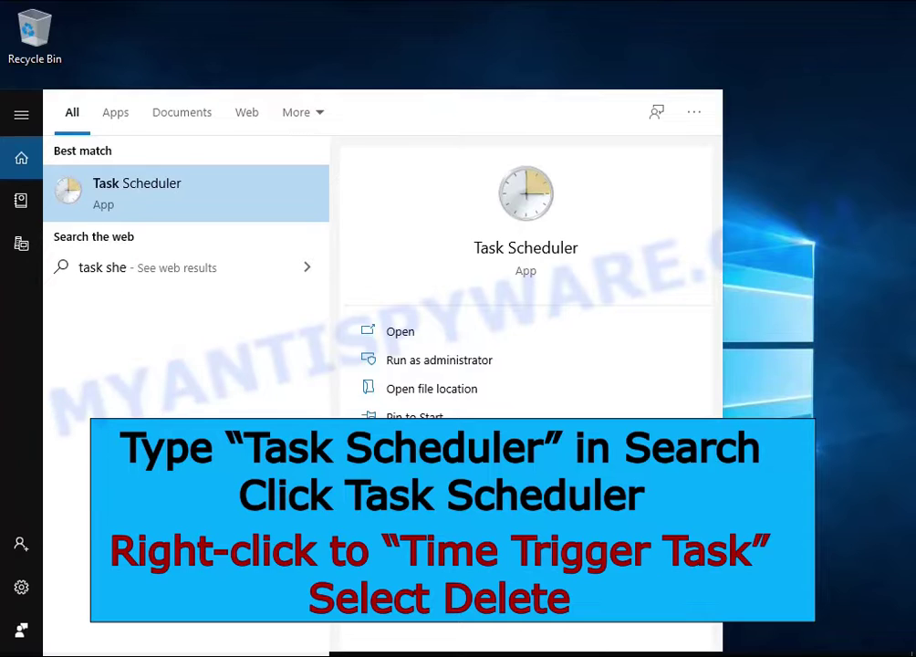
pyautogui.click(222, 208)
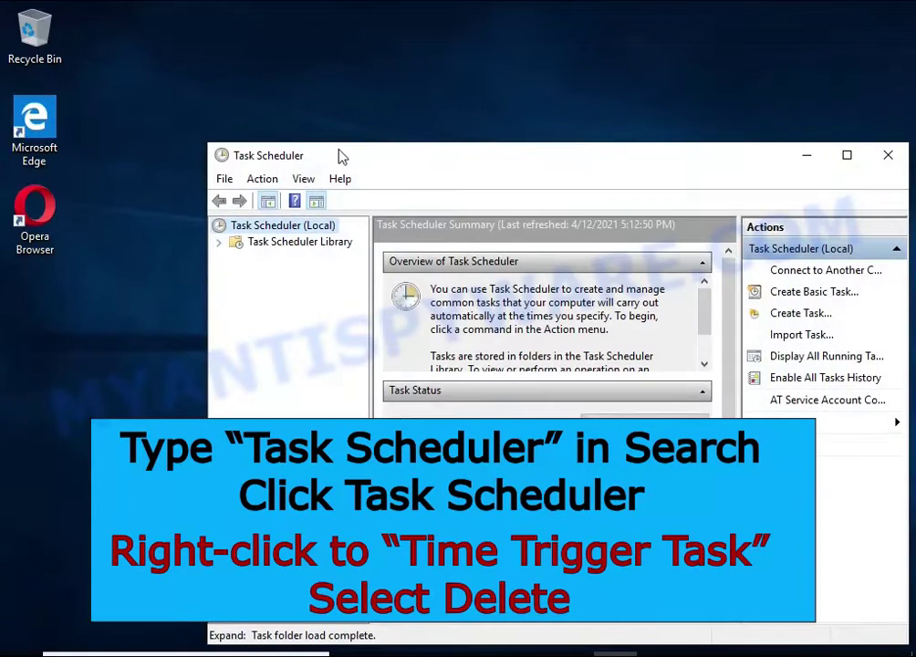
pyautogui.moveTo(342, 158); pyautogui.dragTo(281, 99)
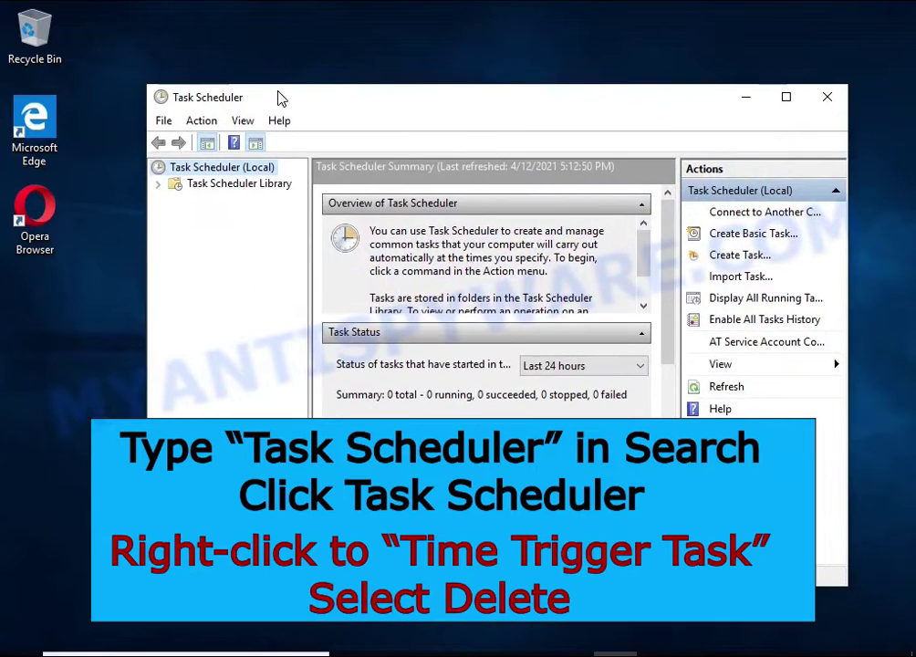
# Delete the Time Trigger Task from the Task Scheduler Library, confirm the deletion and close Task Scheduler
pyautogui.click(270, 183)
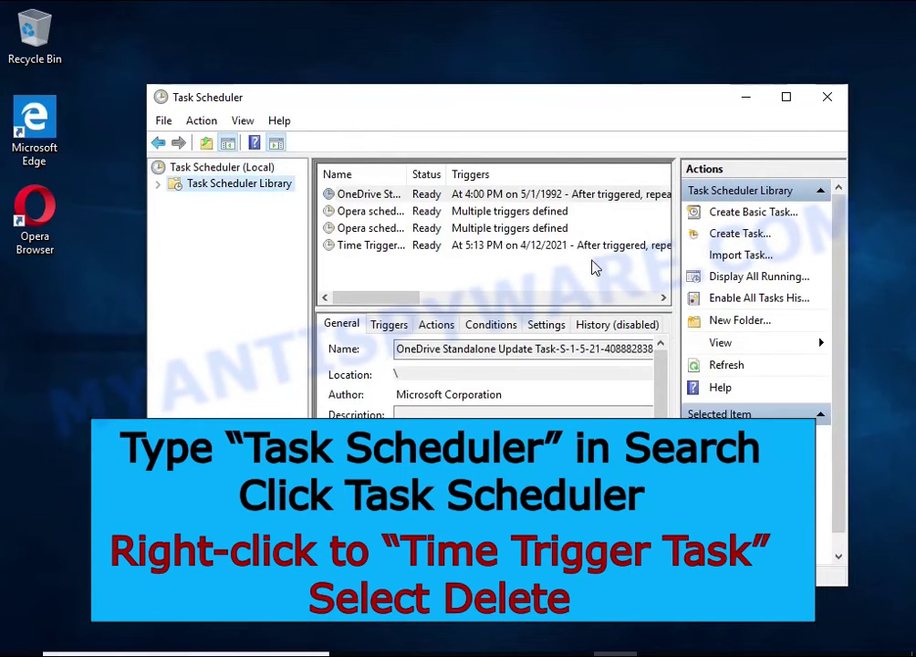
pyautogui.click(593, 246)
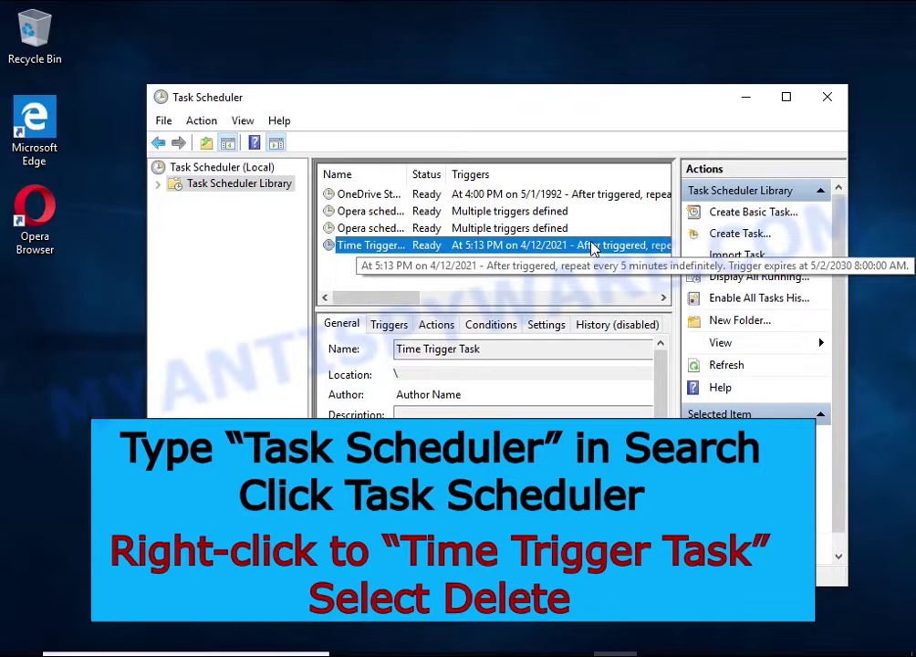
pyautogui.rightClick(591, 247)
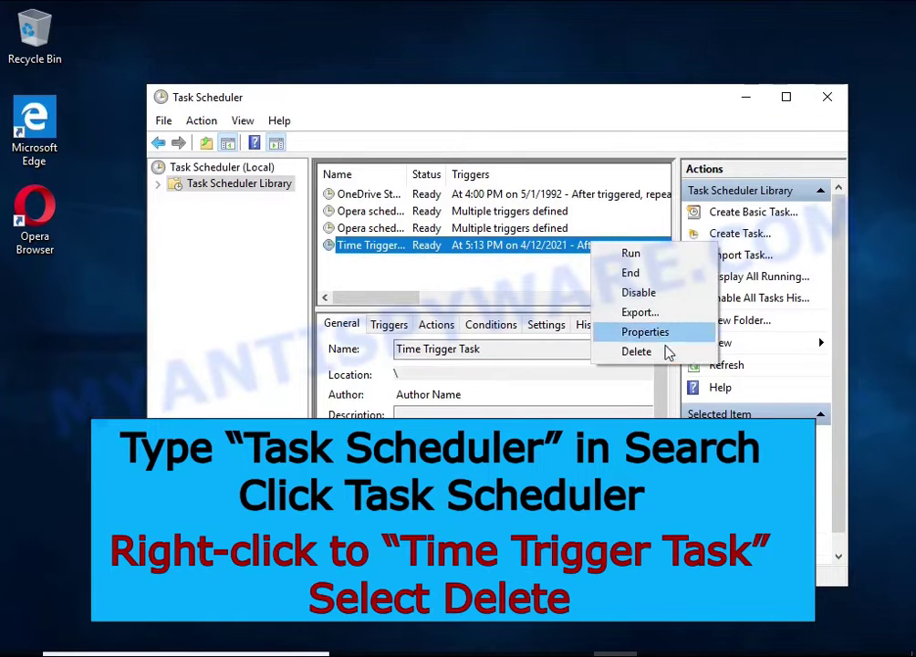
pyautogui.click(672, 352)
pyautogui.click(461, 406)
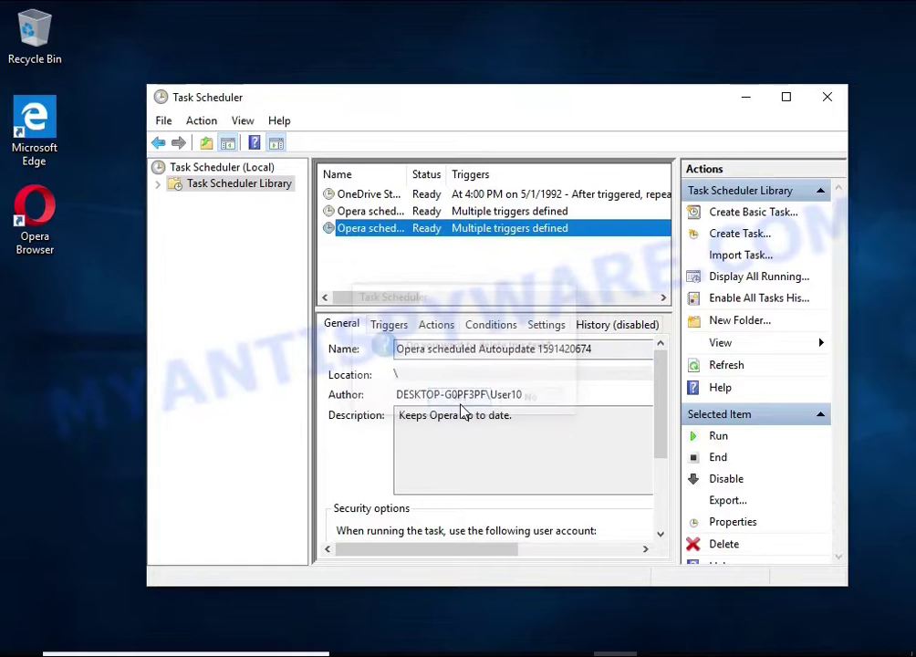
pyautogui.click(827, 99)
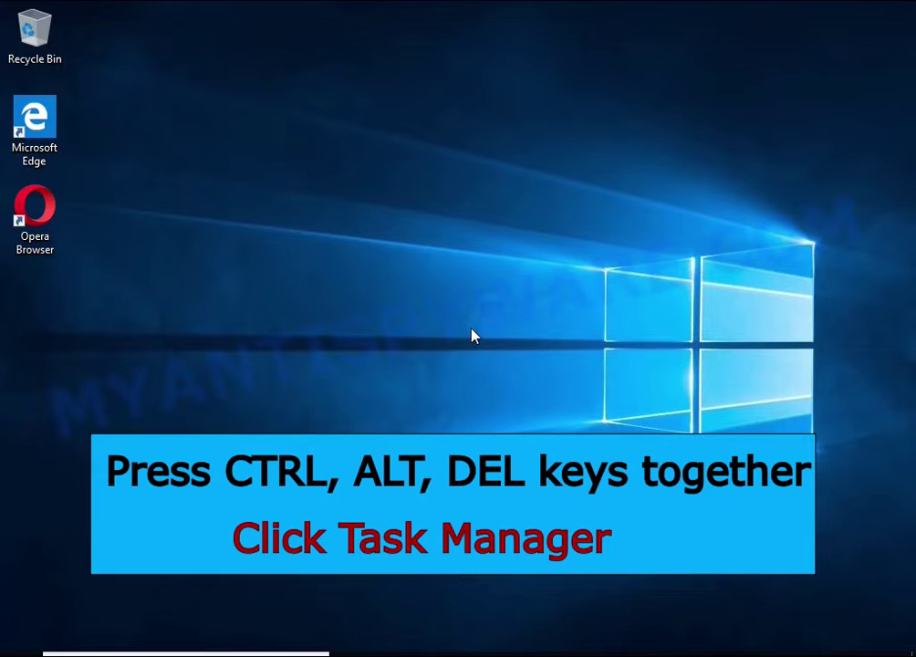
# Reopen Task Manager from the Windows security screen, open the file location of the DB07.exe start-up entry and close Task Manager
pyautogui.hotkey('ctrl', 'alt', 'Delete')
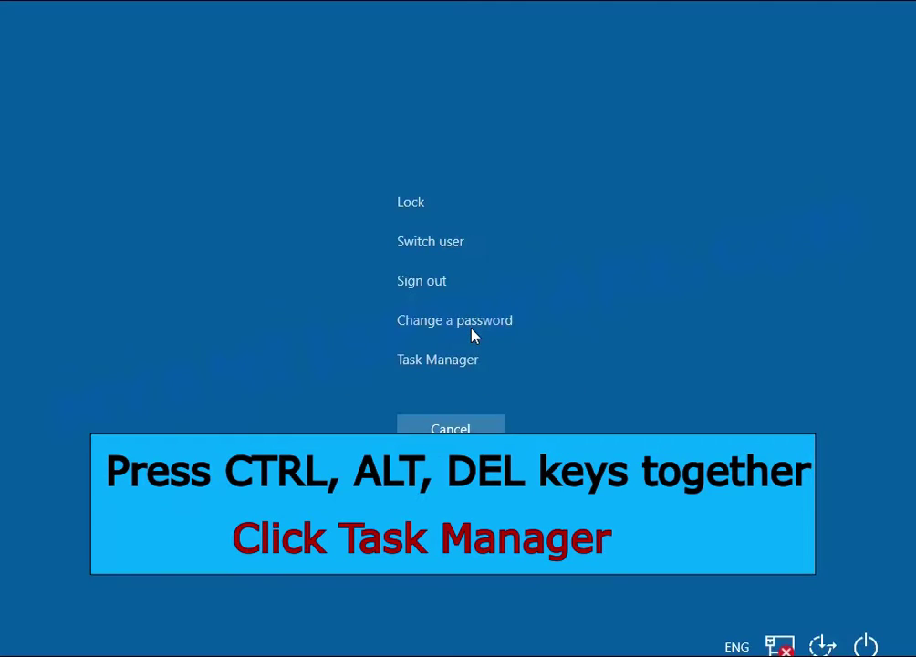
pyautogui.click(447, 367)
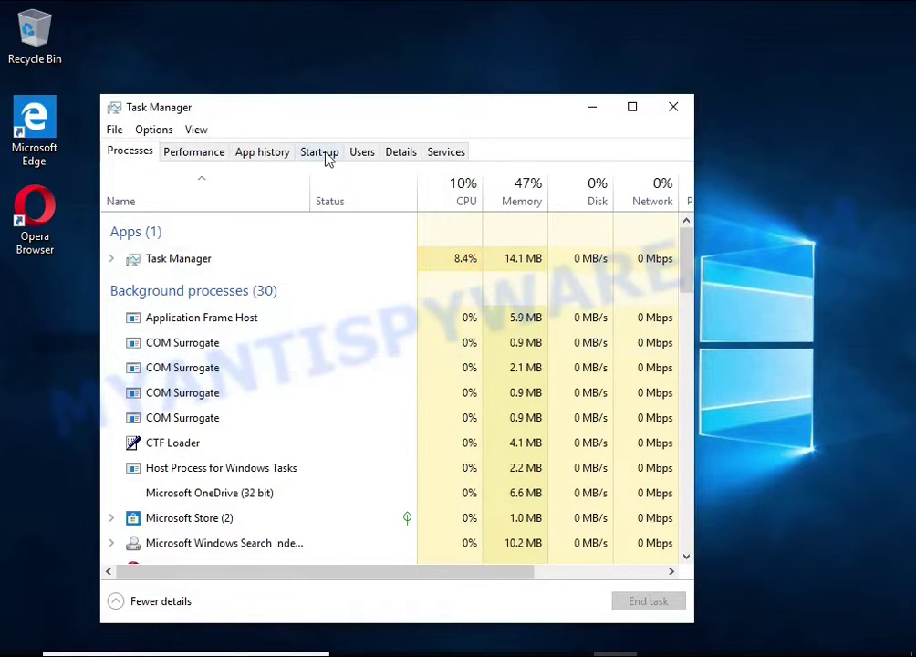
pyautogui.click(328, 155)
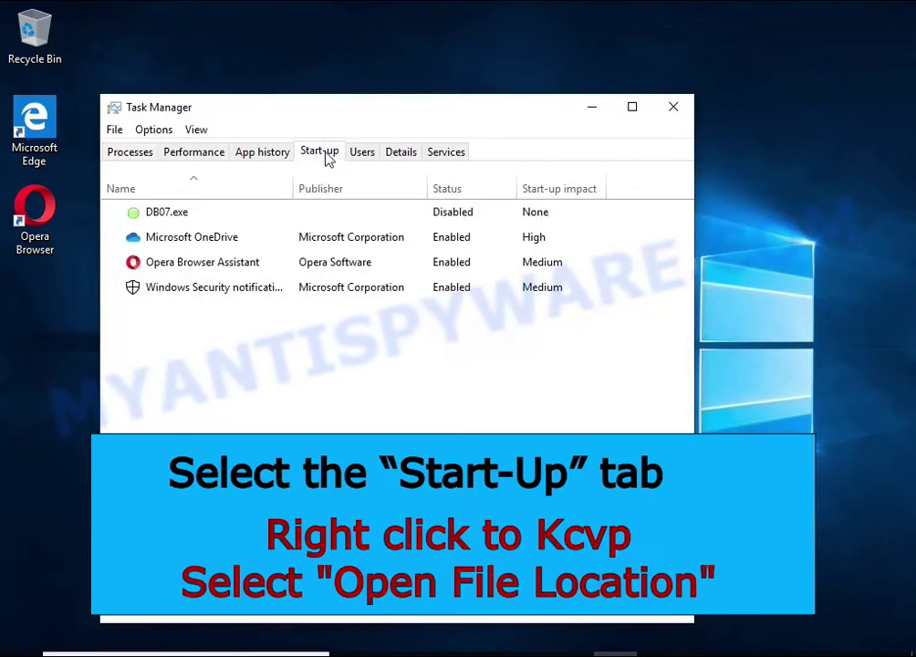
pyautogui.rightClick(500, 215)
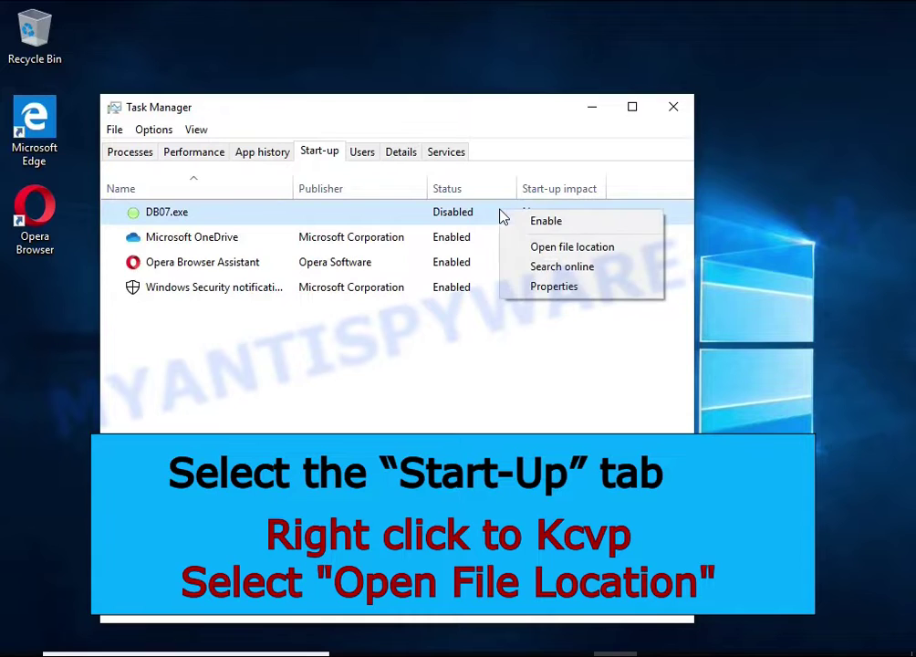
pyautogui.click(635, 257)
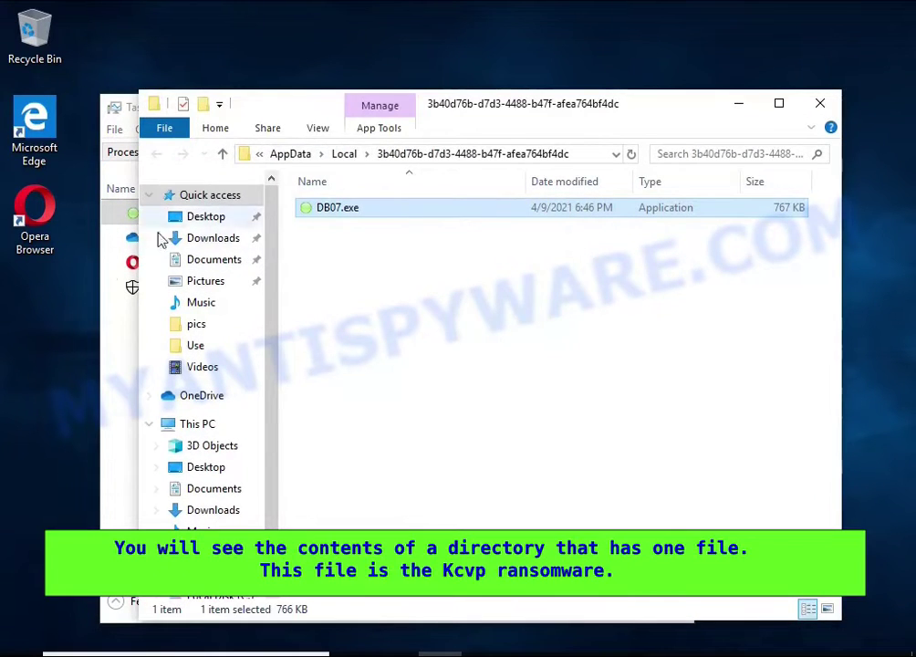
pyautogui.click(123, 338)
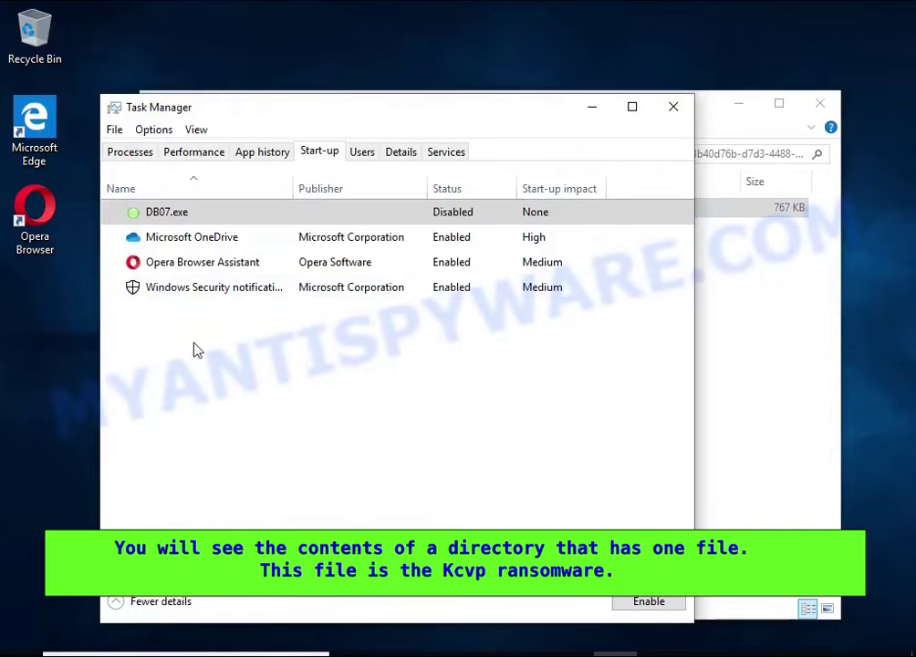
pyautogui.click(666, 111)
# Try to delete DB07.exe from its AppData Local folder, retry once and cancel the operation
pyautogui.rightClick(384, 212)
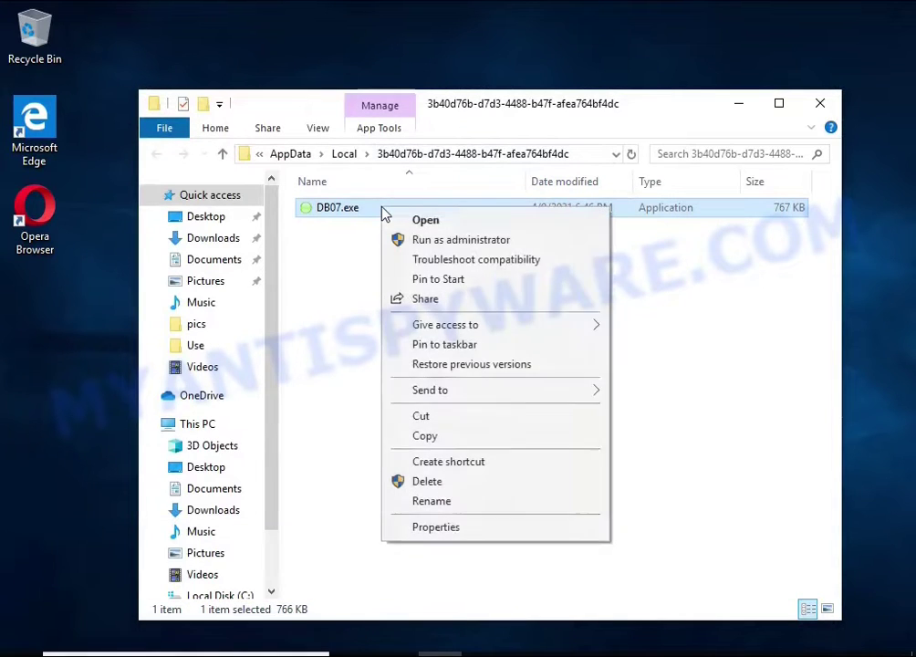
pyautogui.click(427, 484)
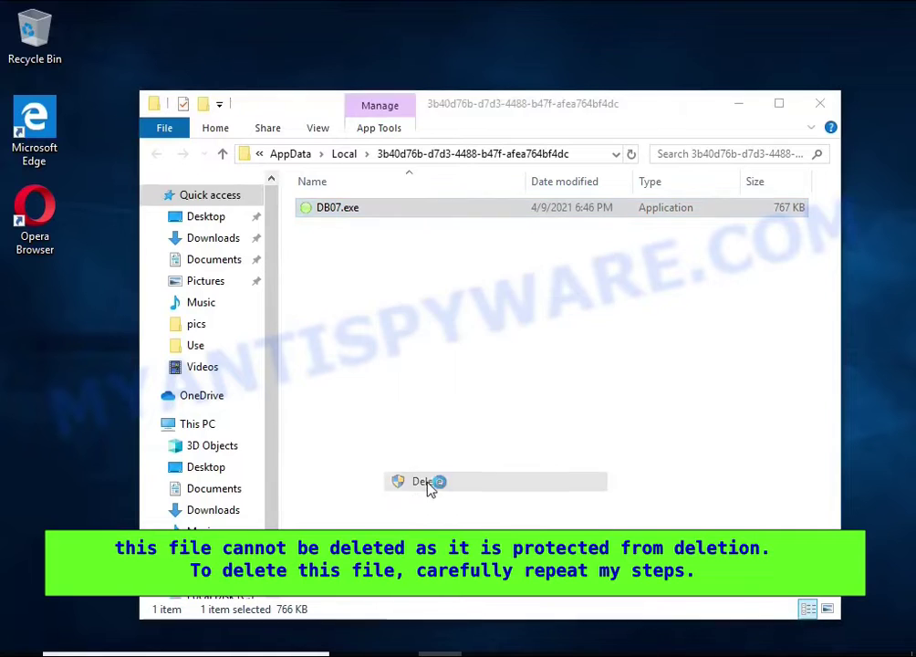
pyautogui.click(385, 263)
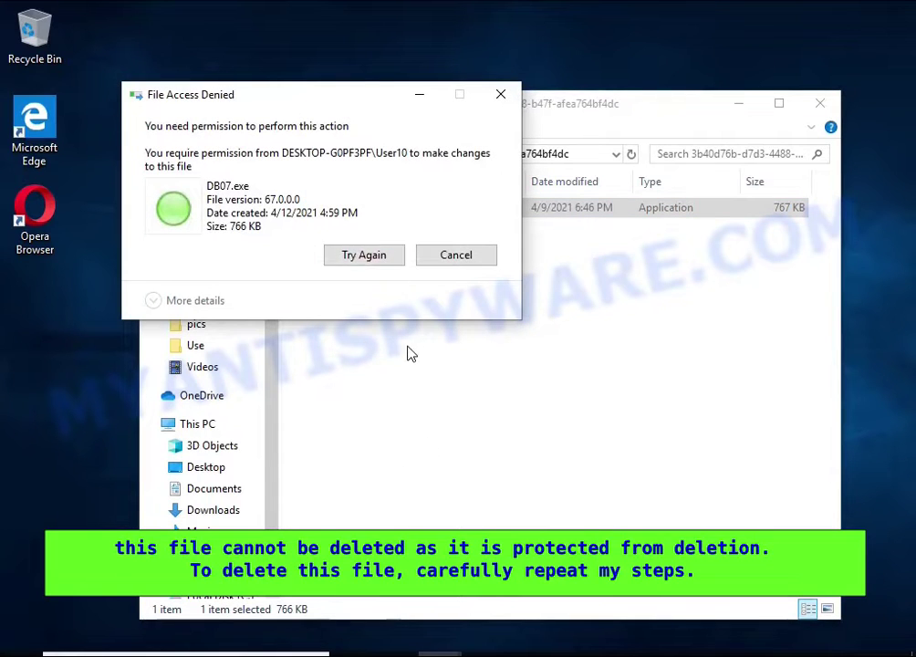
pyautogui.click(370, 260)
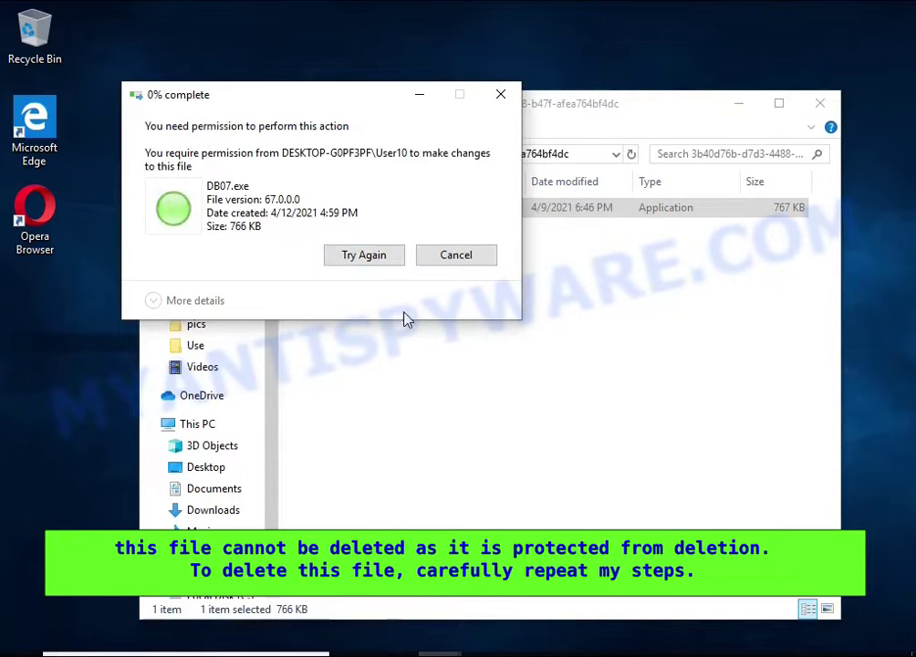
pyautogui.click(456, 255)
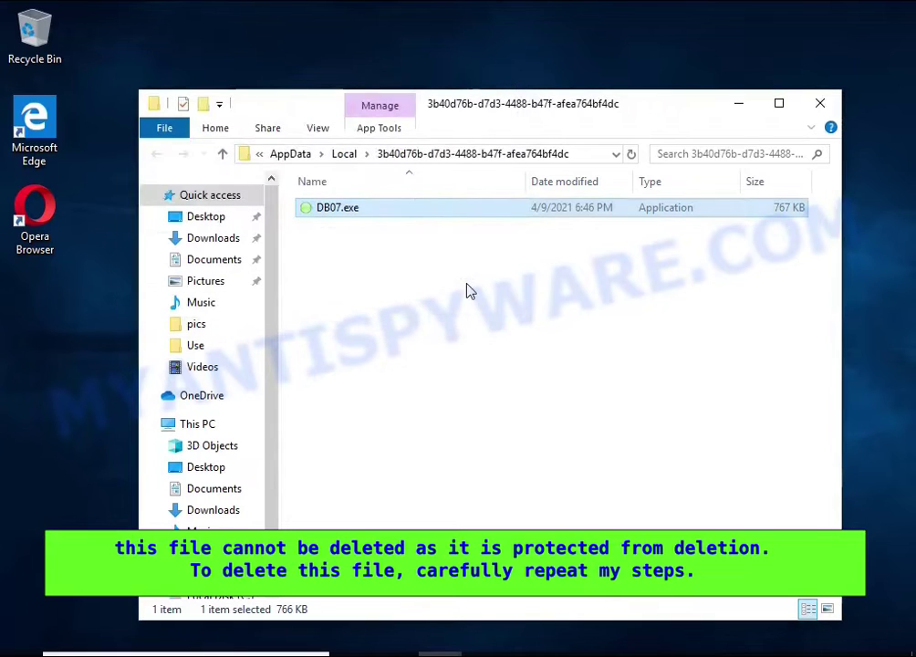
# Disable inheritance in the advanced security settings of DB07.exe, converting the inherited permissions into explicit permissions
pyautogui.rightClick(376, 217)
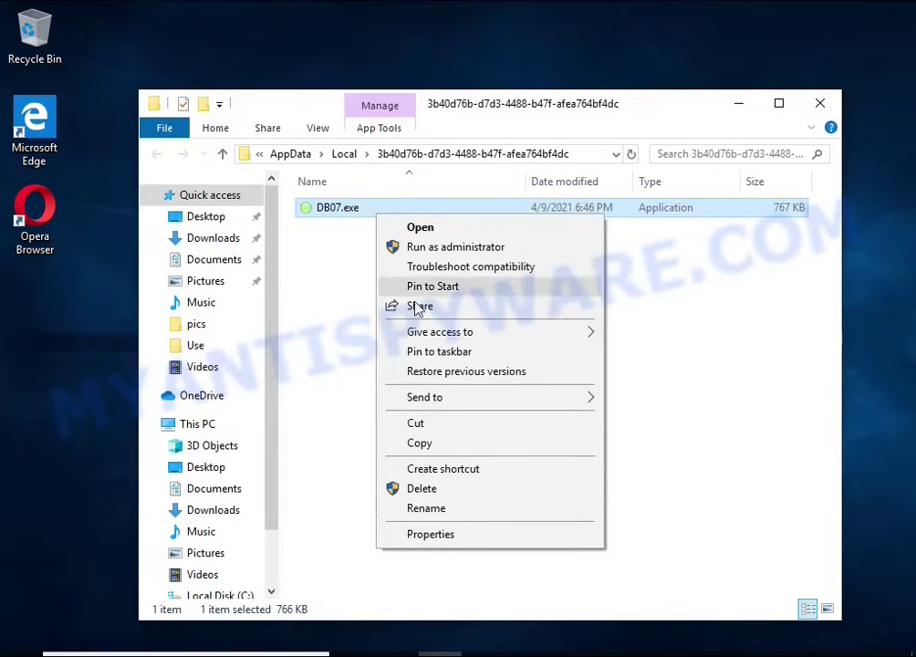
pyautogui.click(514, 538)
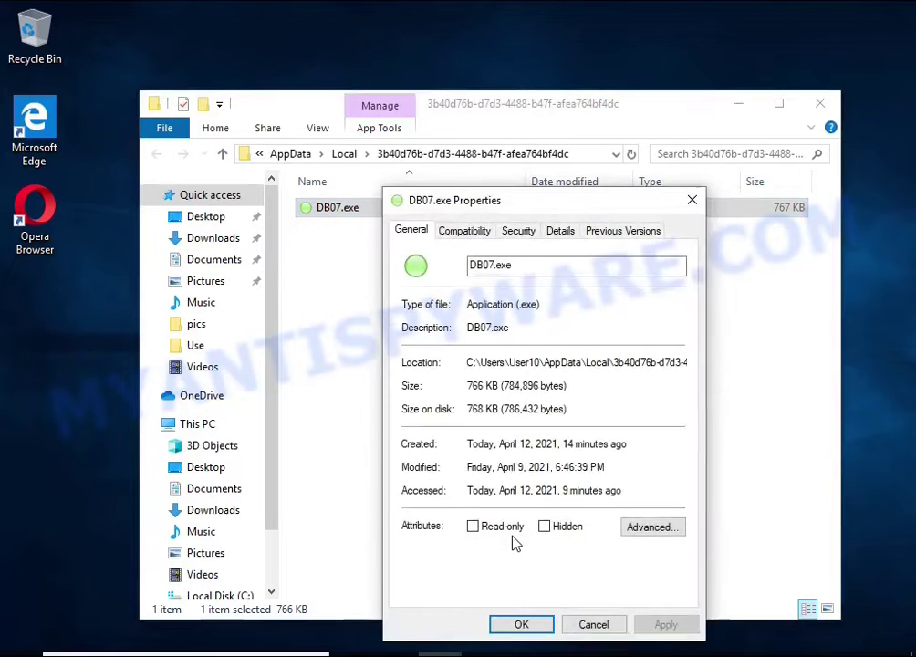
pyautogui.click(517, 232)
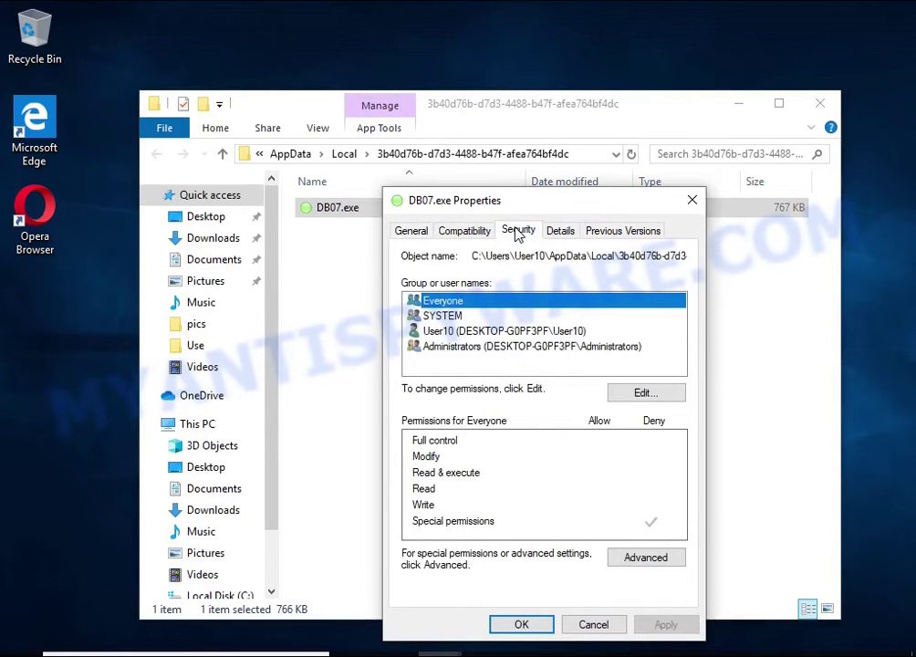
pyautogui.click(657, 559)
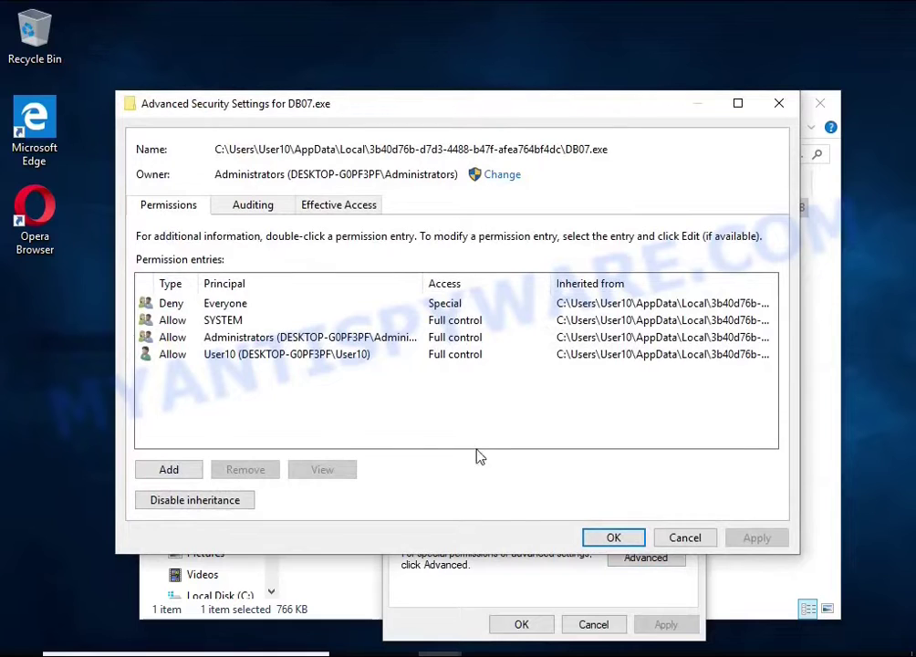
pyautogui.click(231, 507)
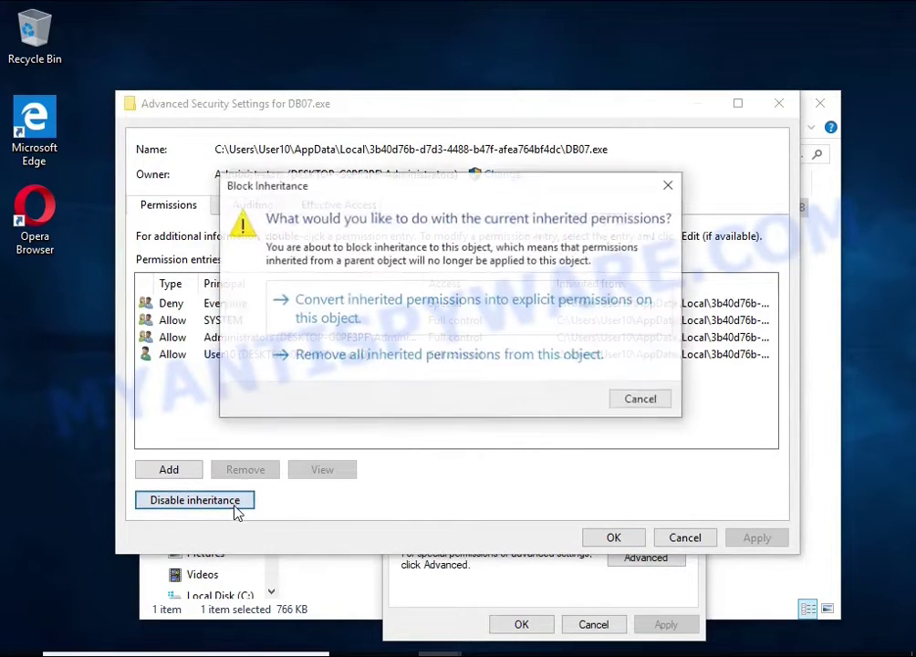
pyautogui.click(474, 310)
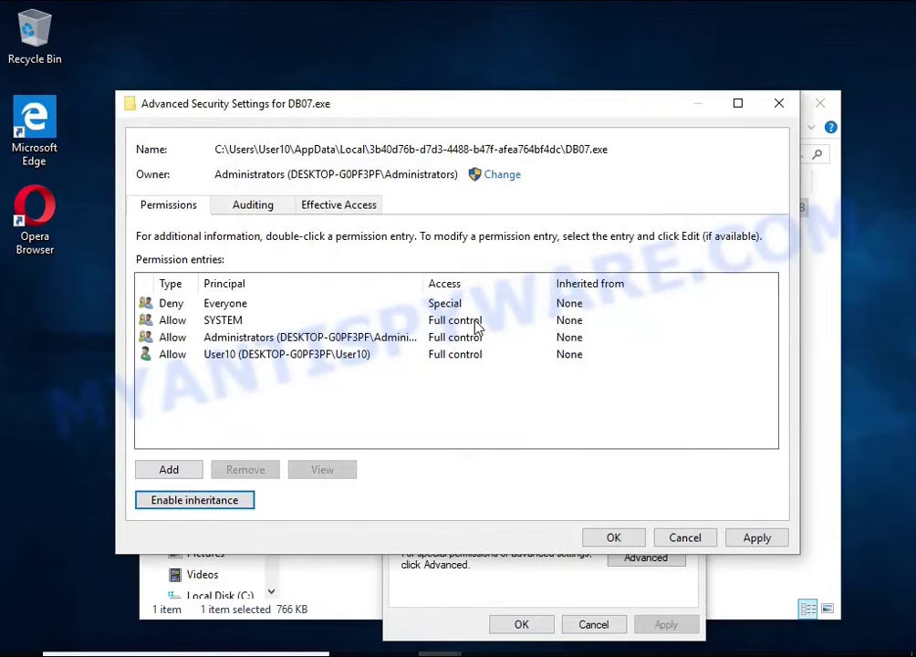
# Remove the Deny permission entry for Everyone from DB07.exe and accept the security and property changes
pyautogui.click(225, 310)
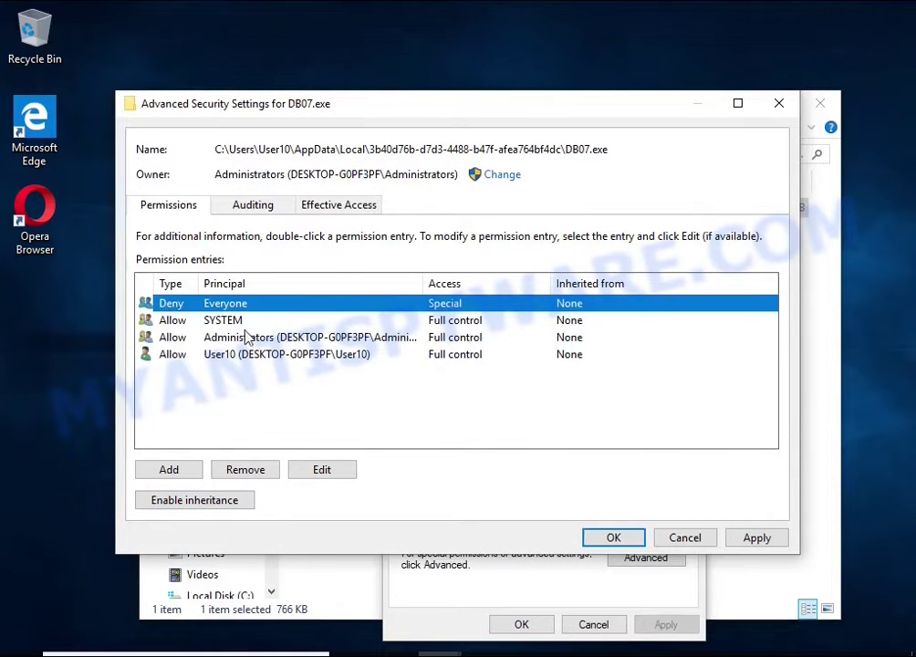
pyautogui.click(247, 470)
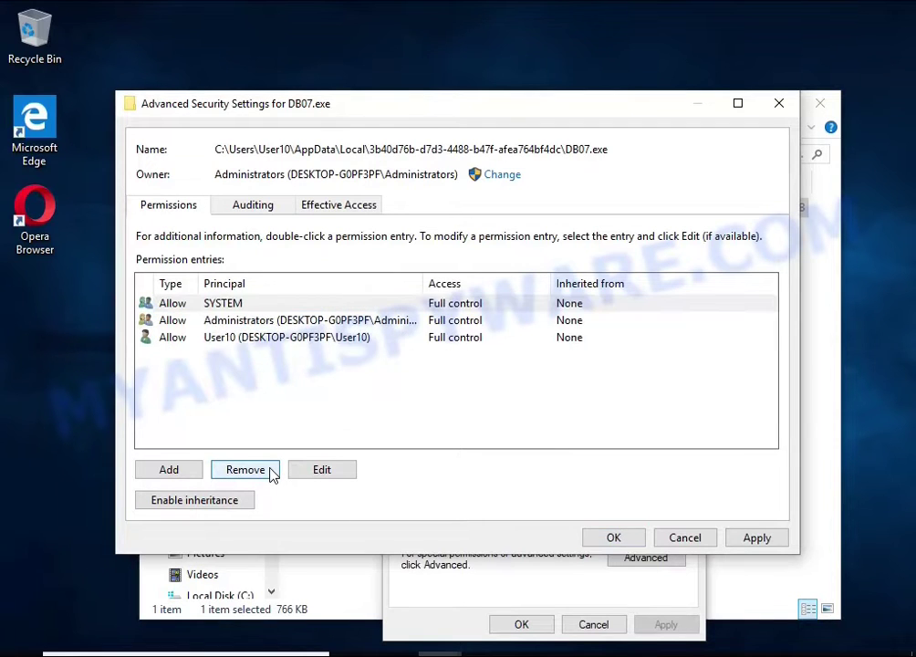
pyautogui.click(614, 538)
pyautogui.click(524, 620)
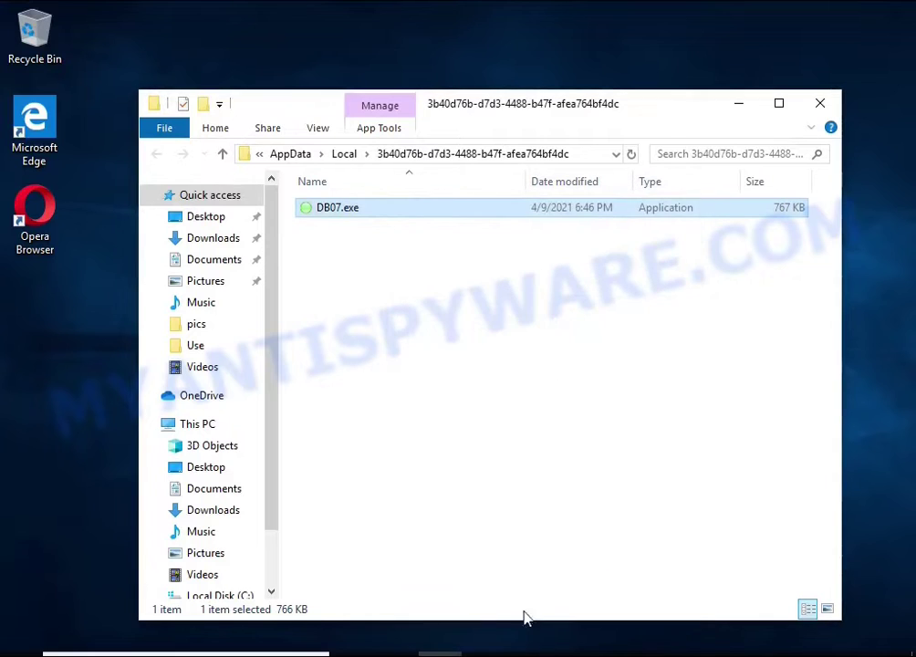
# Delete DB07.exe from its AppData Local folder and close the emptied folder window
pyautogui.rightClick(348, 209)
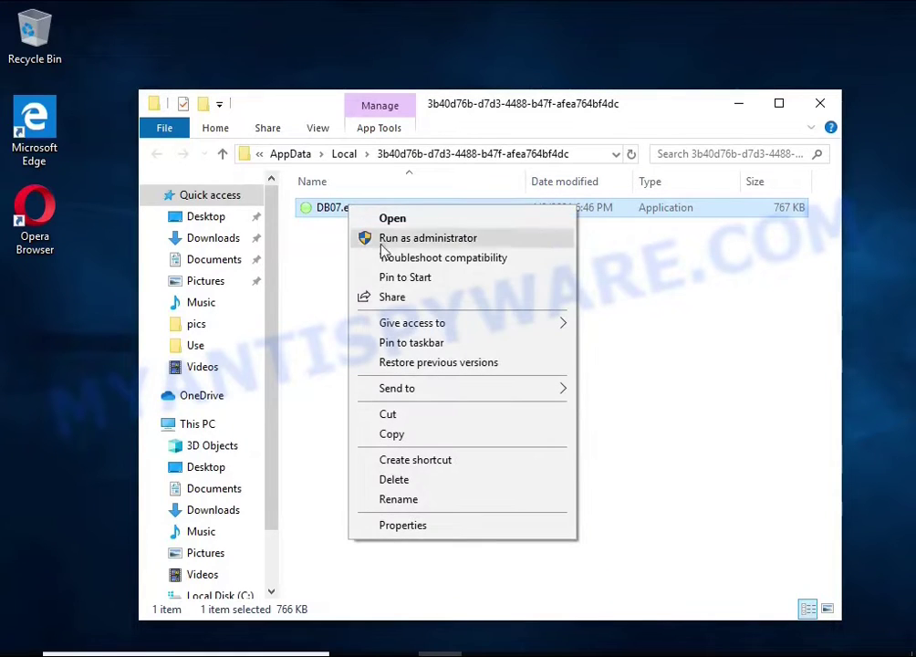
pyautogui.click(441, 481)
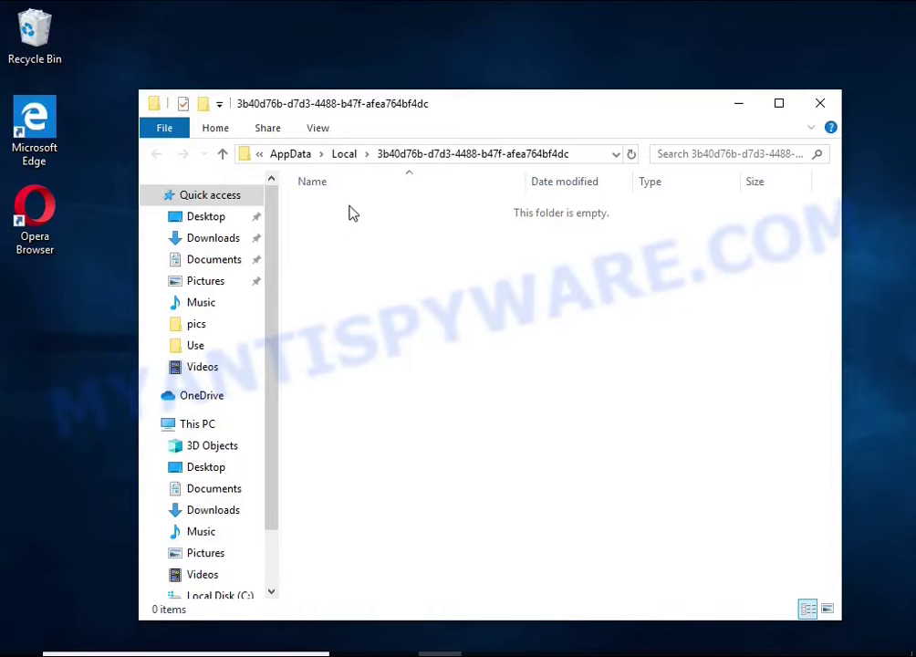
pyautogui.click(820, 103)
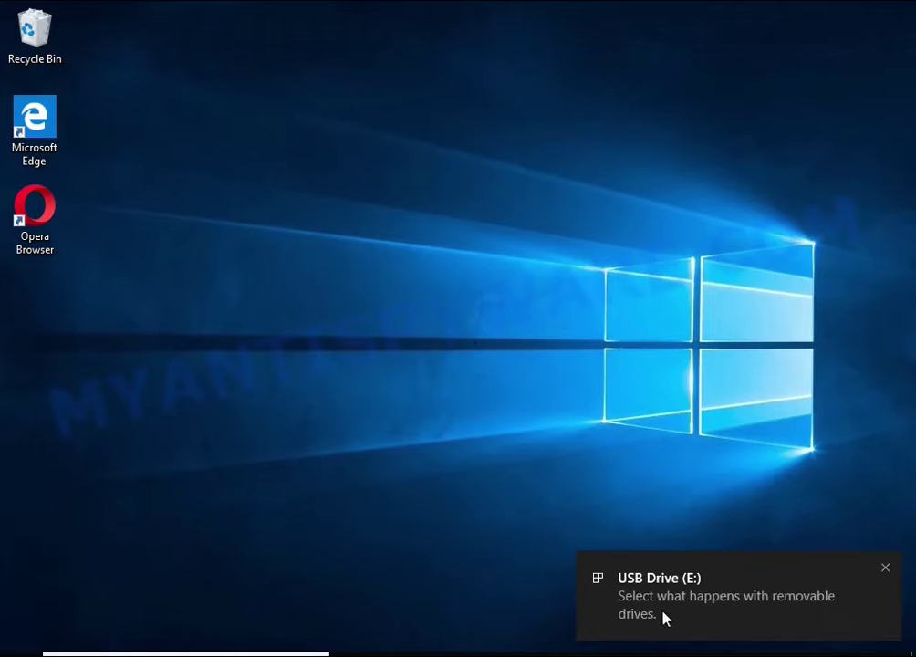
# Open USB Drive (E:) to view its files and run decrypt_STOPDjvu.exe, allowing it to make changes to the device
pyautogui.click(680, 601)
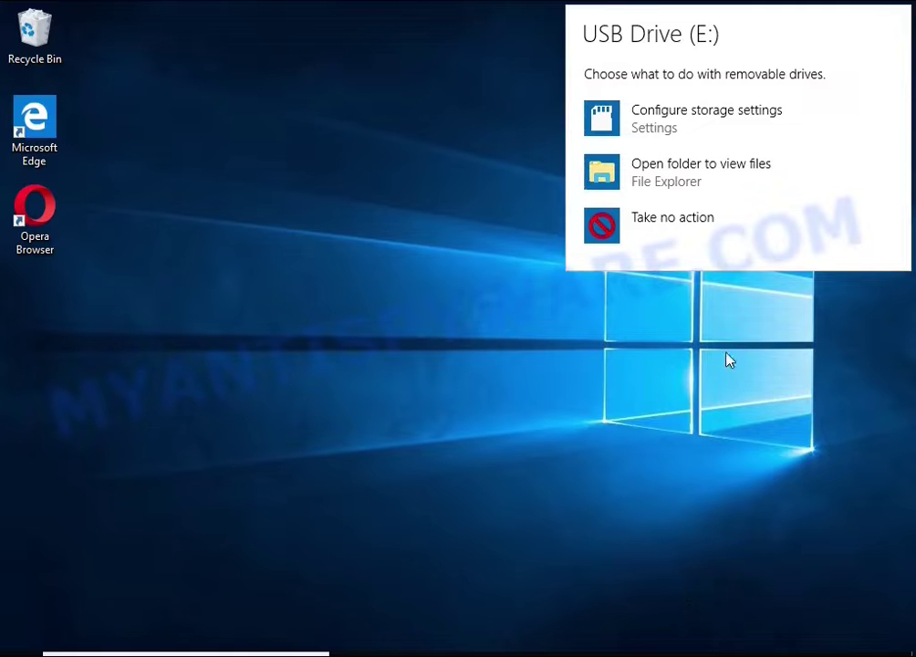
pyautogui.click(686, 176)
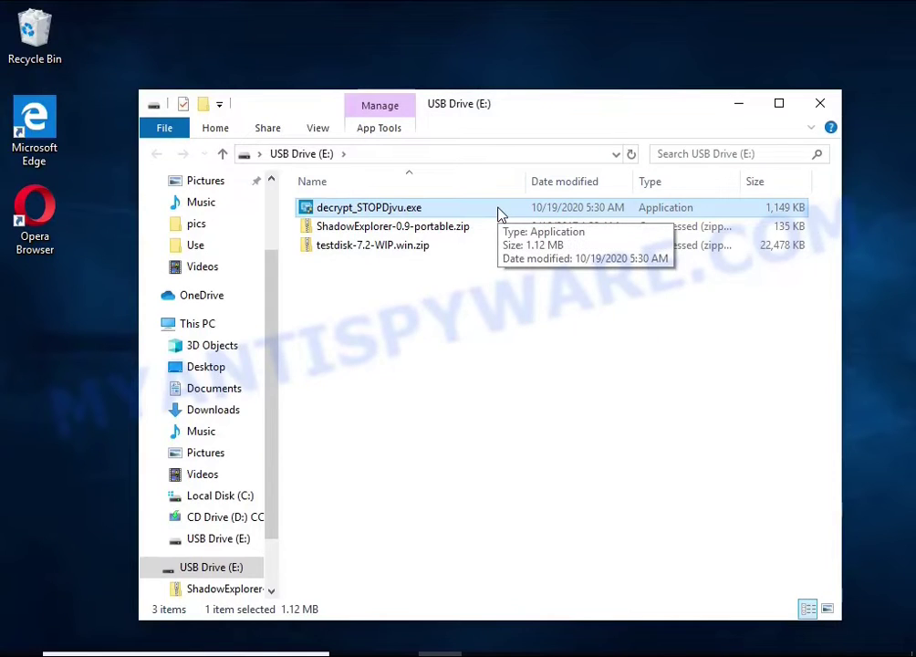
pyautogui.doubleClick(499, 209)
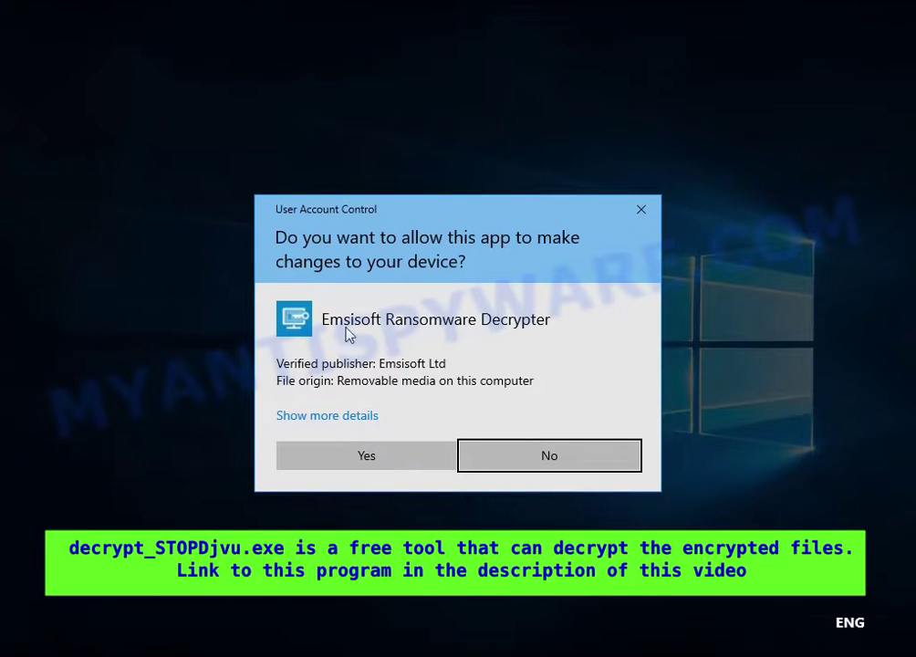
pyautogui.click(362, 460)
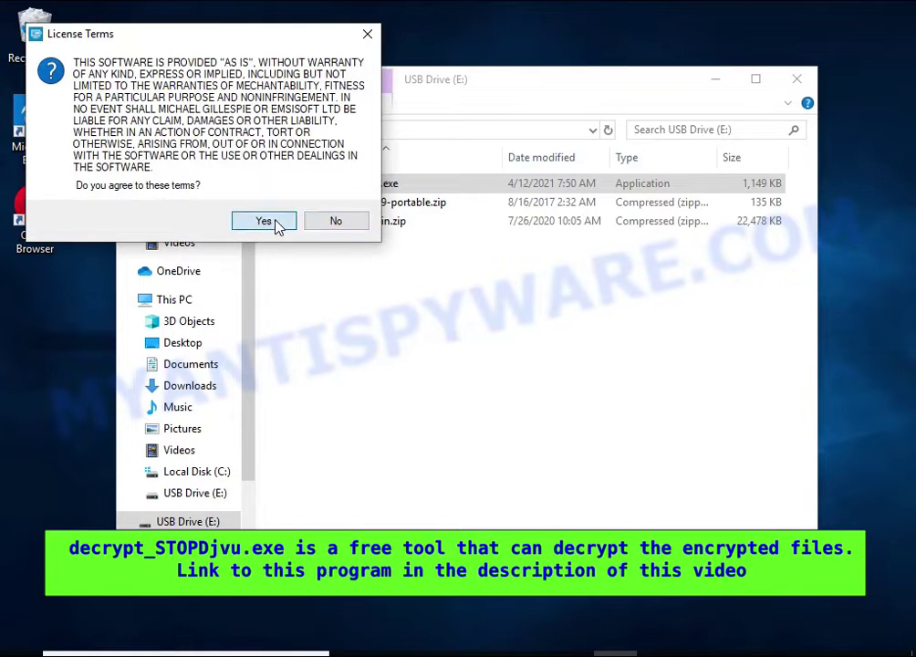
# Accept the Emsisoft decryptor's license terms and let it disable the active ransomware component
pyautogui.click(263, 220)
pyautogui.click(530, 456)
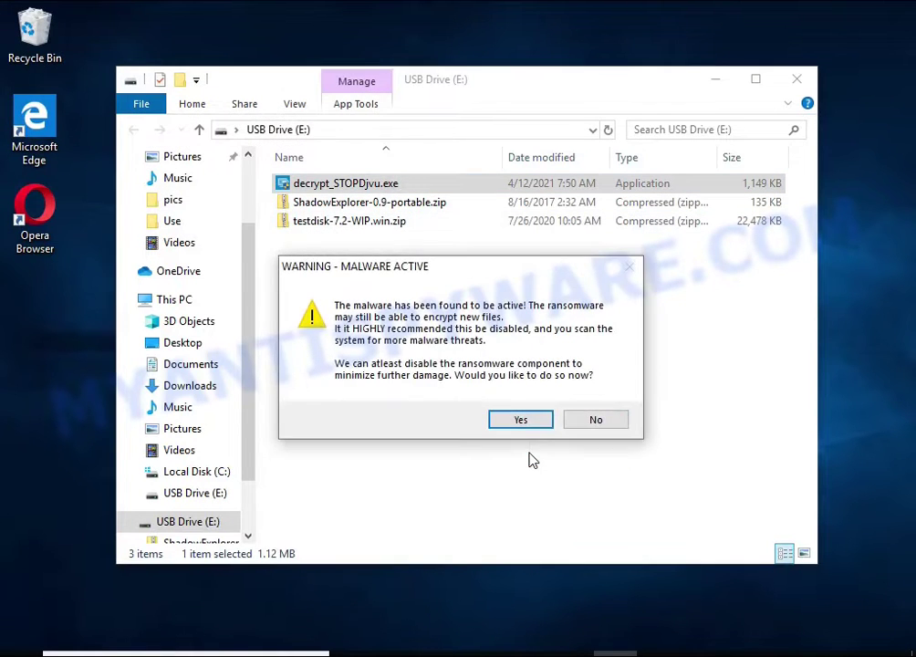
pyautogui.click(524, 419)
pyautogui.click(585, 412)
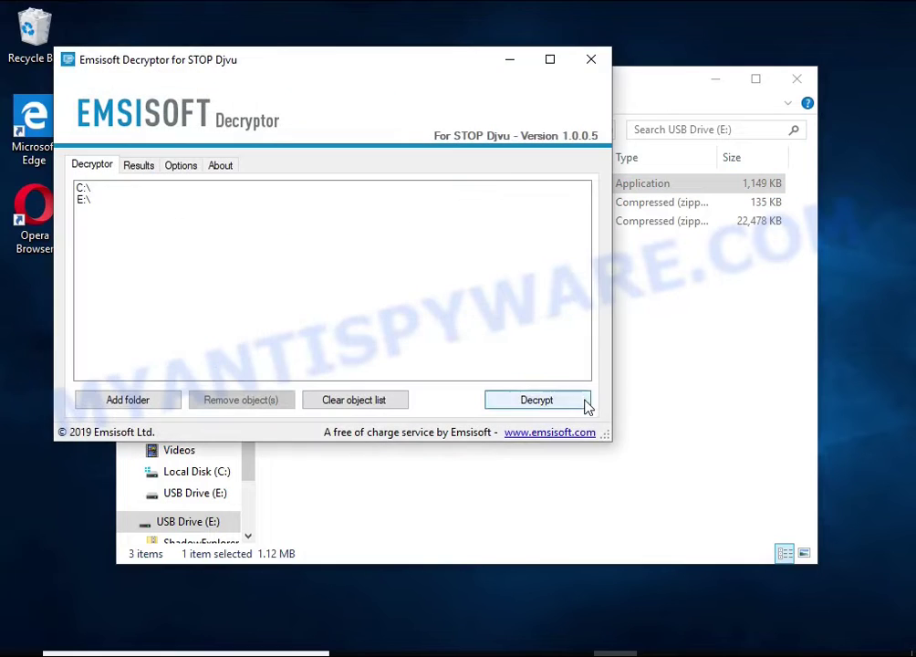
# Minimize the USB drive window, centre the decryptor and remove C:\ and E:\ from its list of objects
pyautogui.click(716, 80)
pyautogui.moveTo(372, 61); pyautogui.dragTo(511, 113)
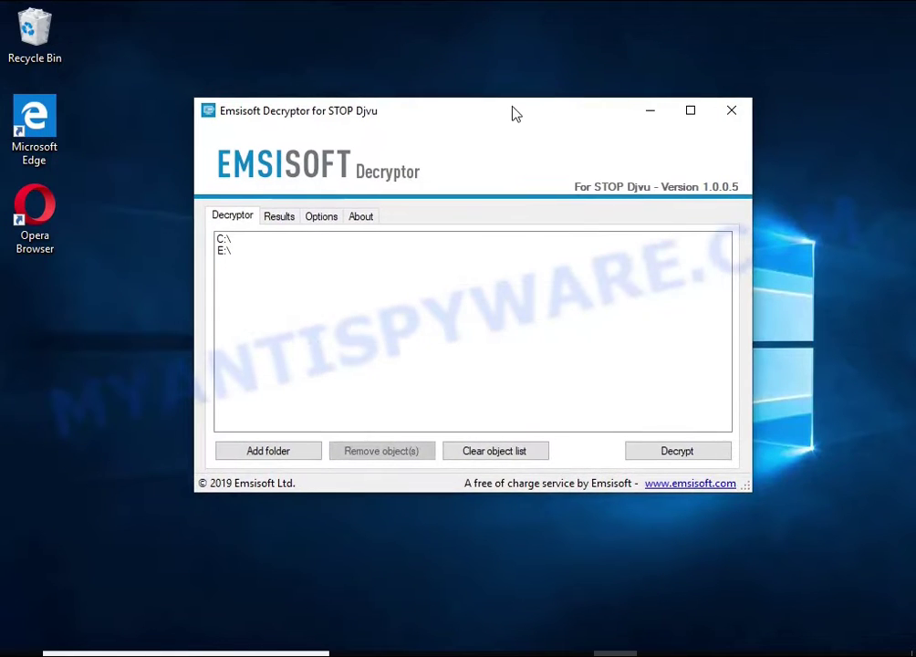
pyautogui.click(249, 238)
pyautogui.click(346, 450)
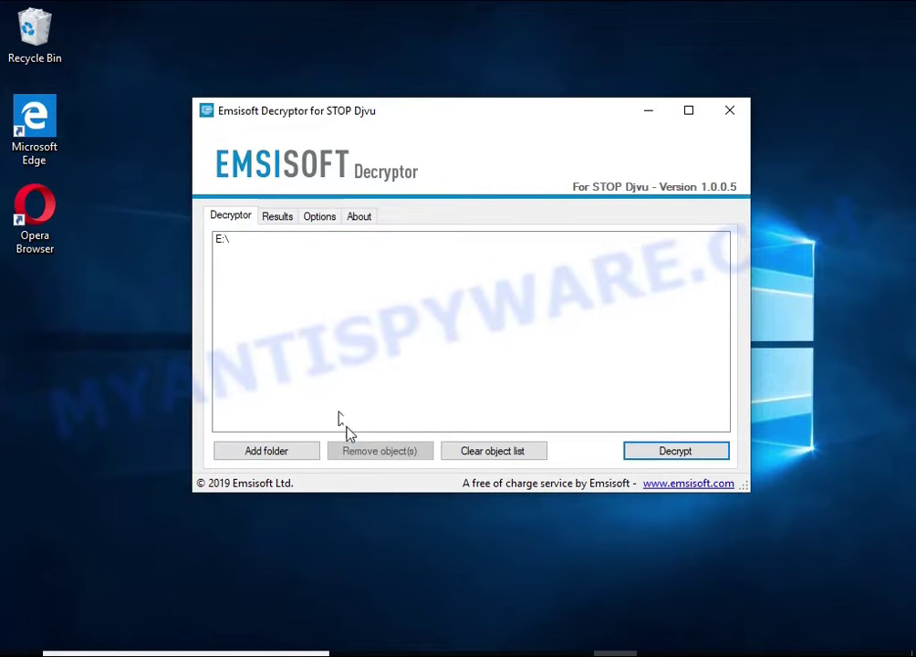
pyautogui.click(258, 238)
pyautogui.click(365, 453)
# Add the Documents and Pictures folders to the decryptor's list of objects
pyautogui.click(292, 448)
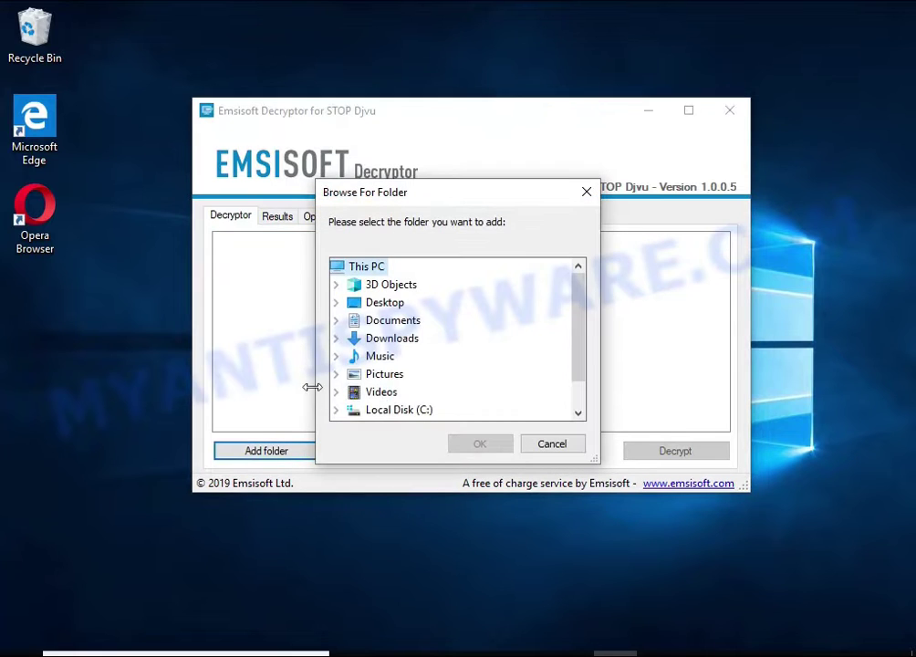
pyautogui.click(408, 321)
pyautogui.click(467, 445)
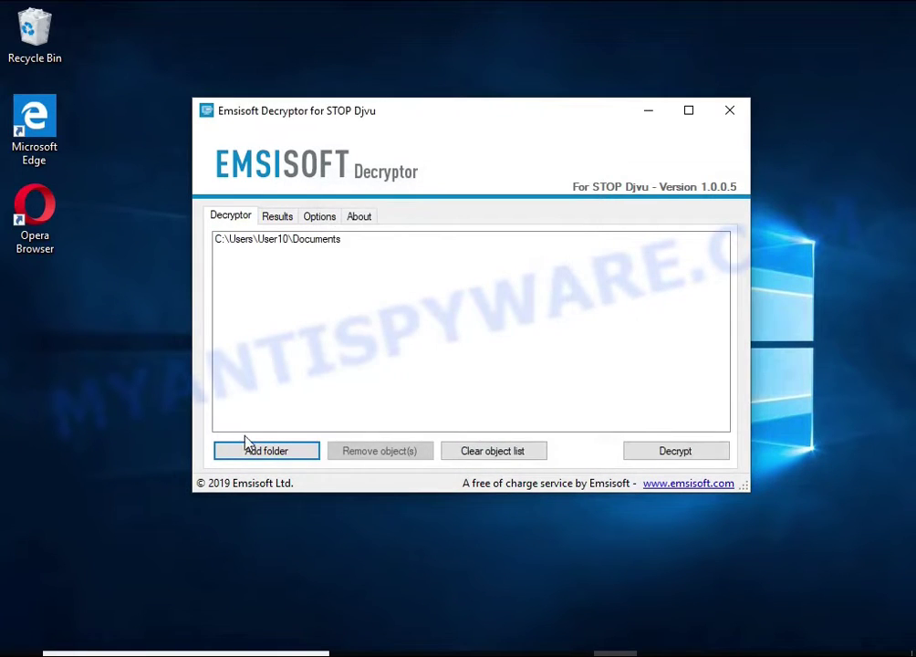
pyautogui.click(251, 449)
pyautogui.click(384, 374)
pyautogui.click(479, 444)
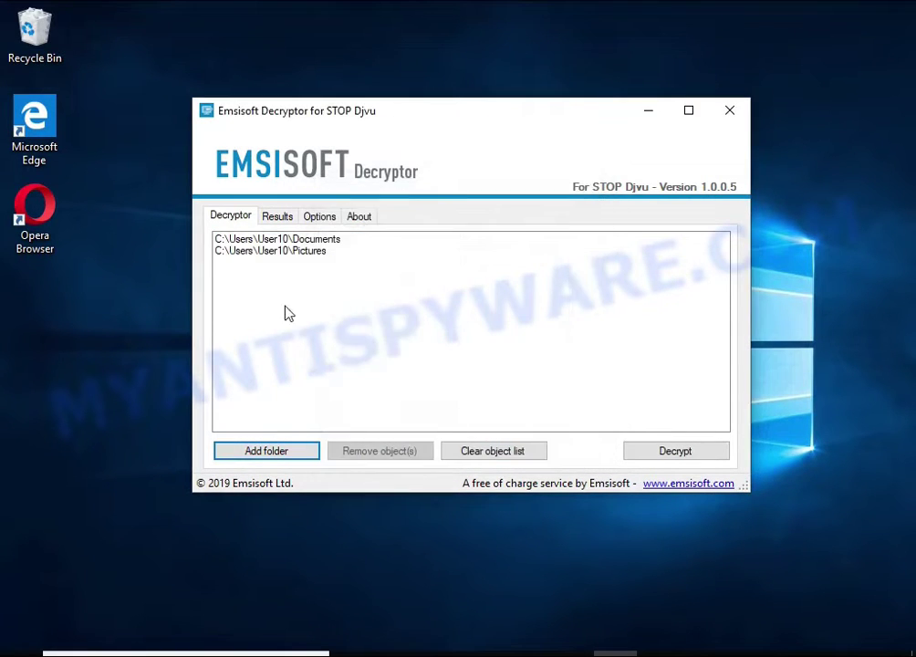
# Start decrypting the files in the listed Documents and Pictures folders
pyautogui.click(276, 240)
pyautogui.click(281, 251)
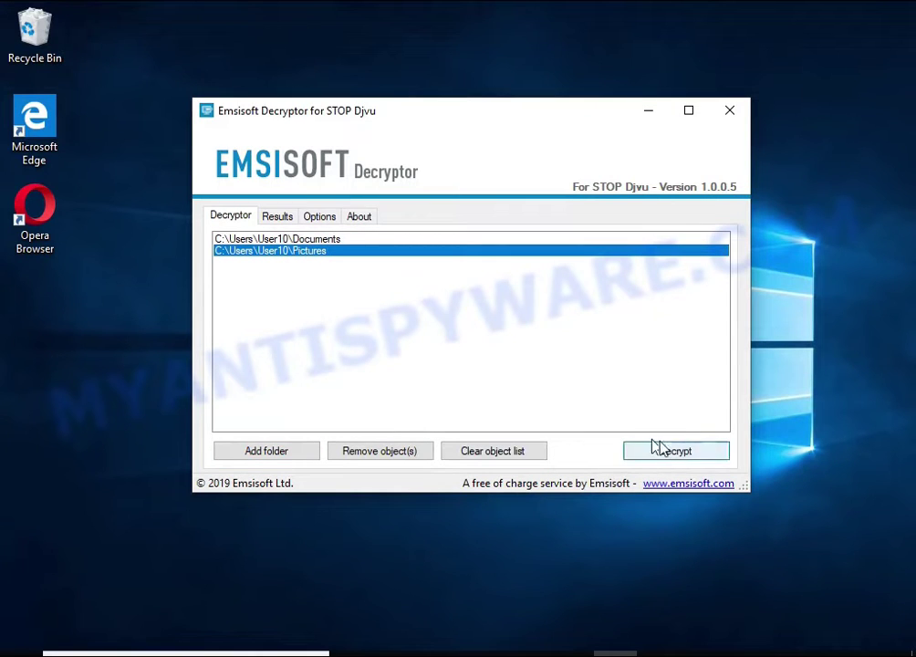
pyautogui.click(691, 459)
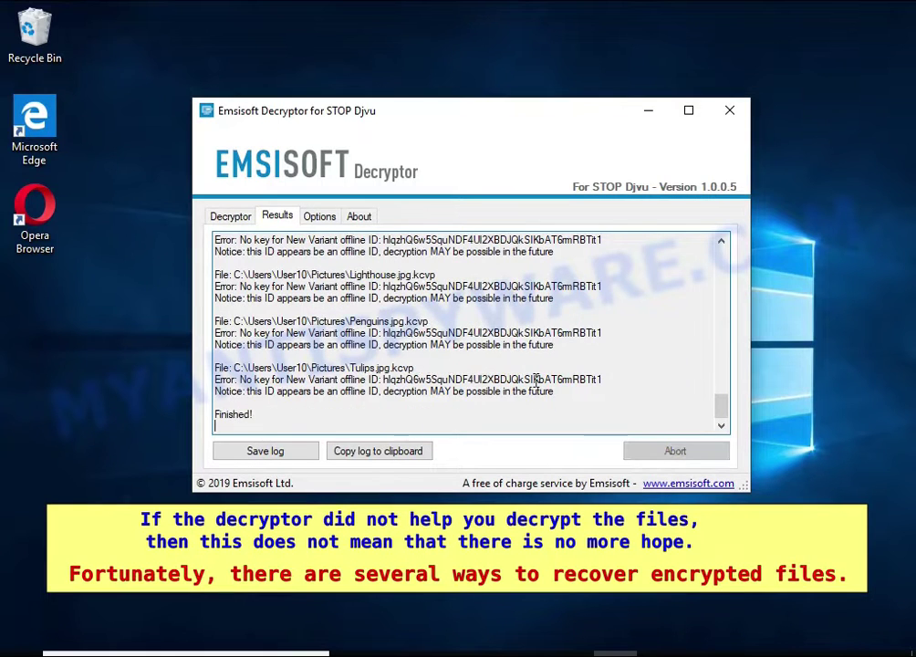
# Examine the decryption log entry for Tulips.jpg.kcvp, including its error and notice, and close the decryptor
pyautogui.moveTo(347, 367); pyautogui.dragTo(414, 368)
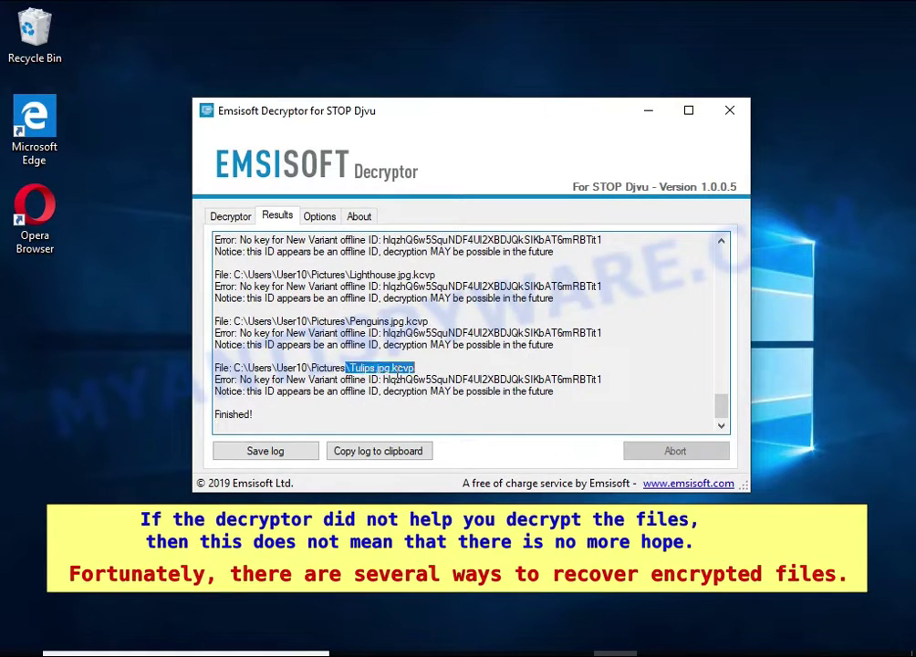
pyautogui.doubleClick(543, 378)
pyautogui.doubleClick(333, 390)
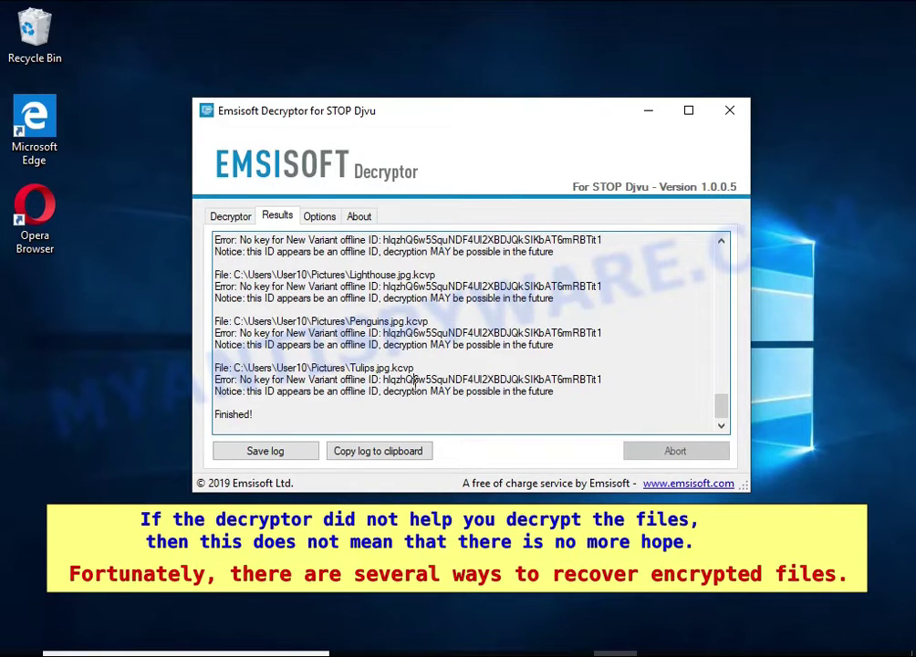
pyautogui.doubleClick(439, 391)
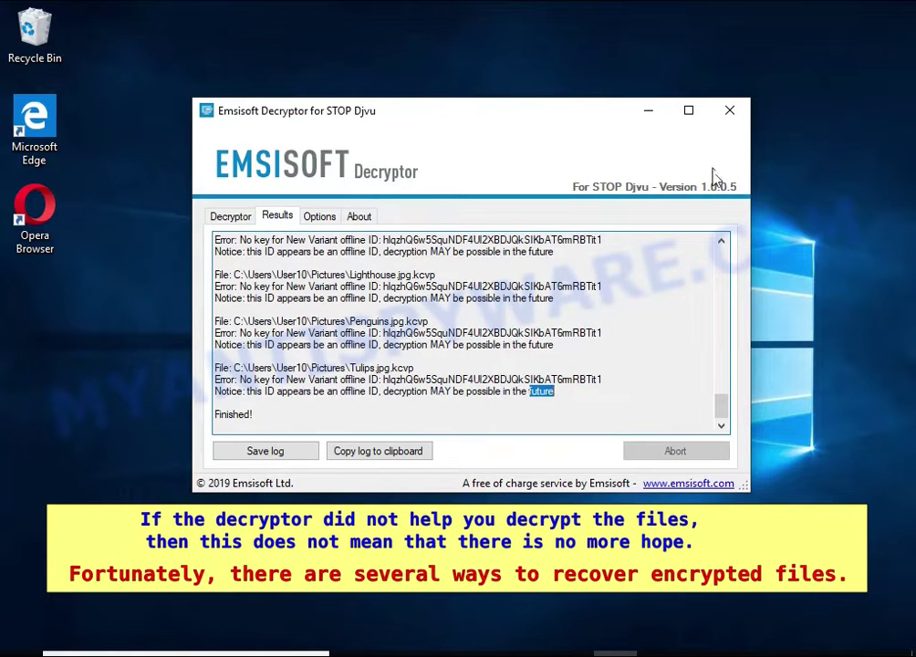
pyautogui.click(730, 110)
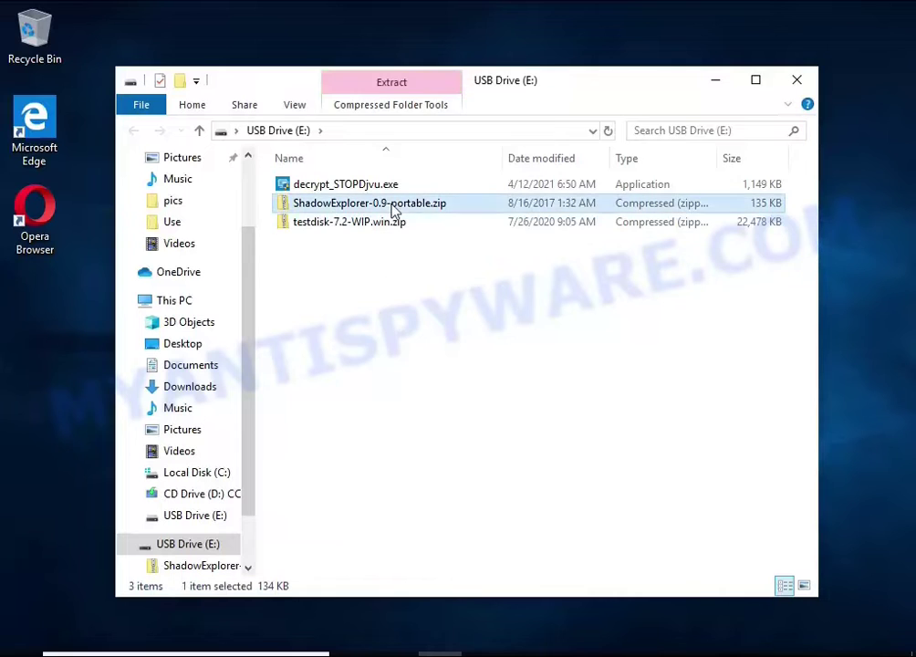
# Extract ShadowExplorer-0.9-portable.zip to E:\ShadowExplorer-0.9-portable and close the USB drive window
pyautogui.rightClick(491, 210)
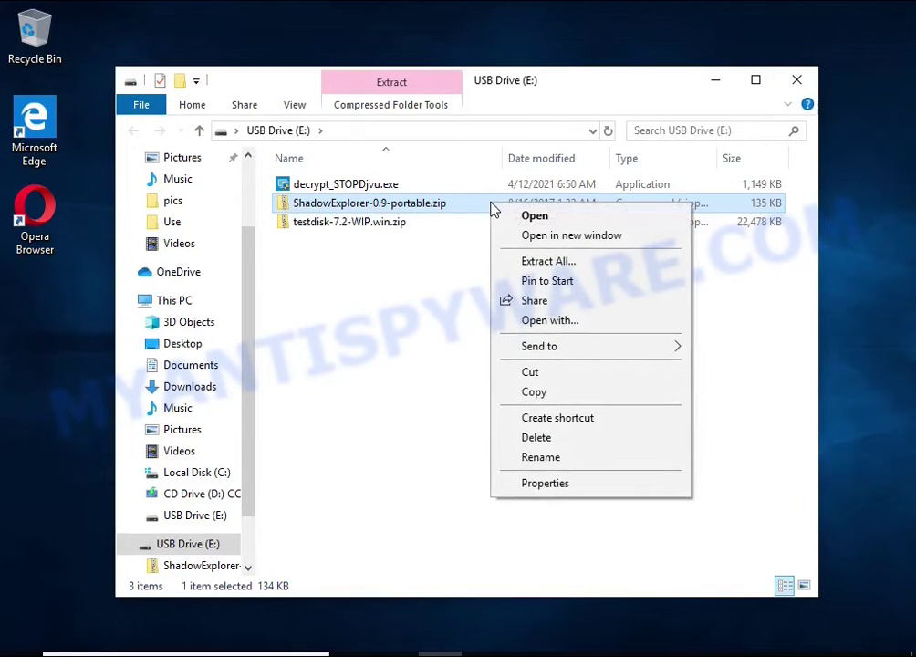
pyautogui.click(601, 262)
pyautogui.click(629, 510)
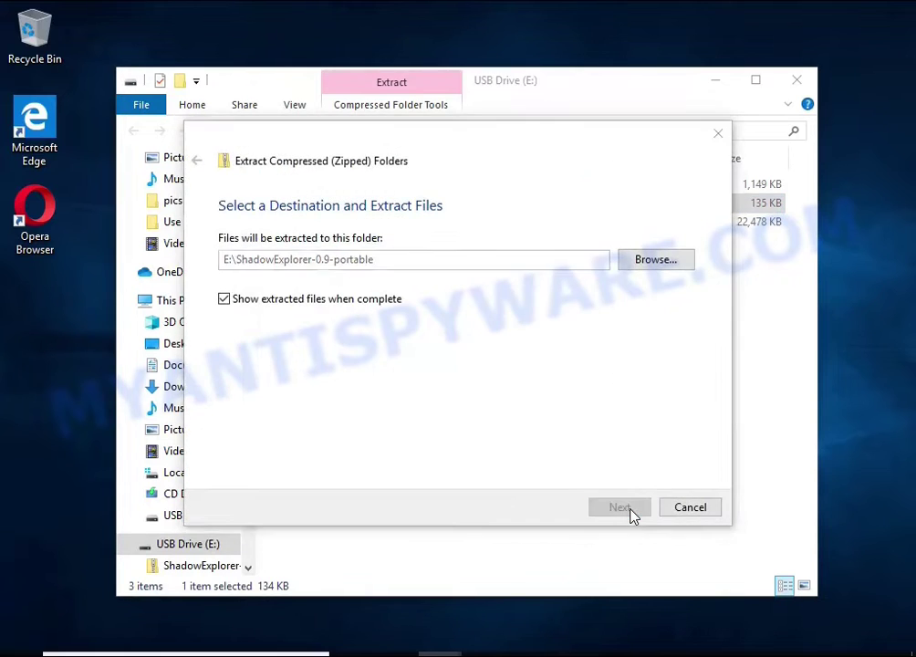
pyautogui.click(800, 79)
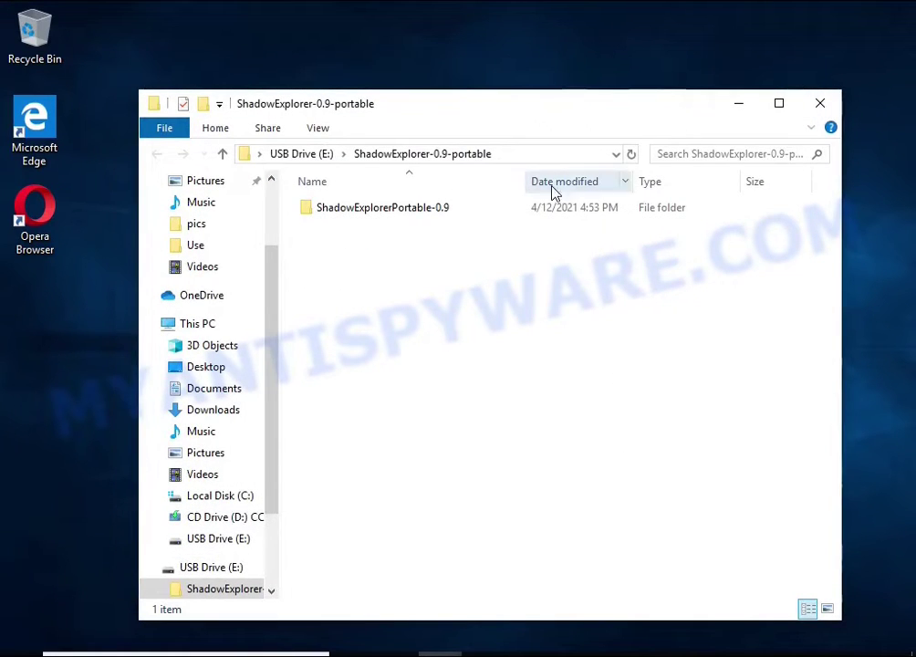
# Run ShadowExplorerPortable.exe from the extracted ShadowExplorerPortable-0.9 folder, allowing it to make changes to the device
pyautogui.doubleClick(483, 213)
pyautogui.doubleClick(486, 246)
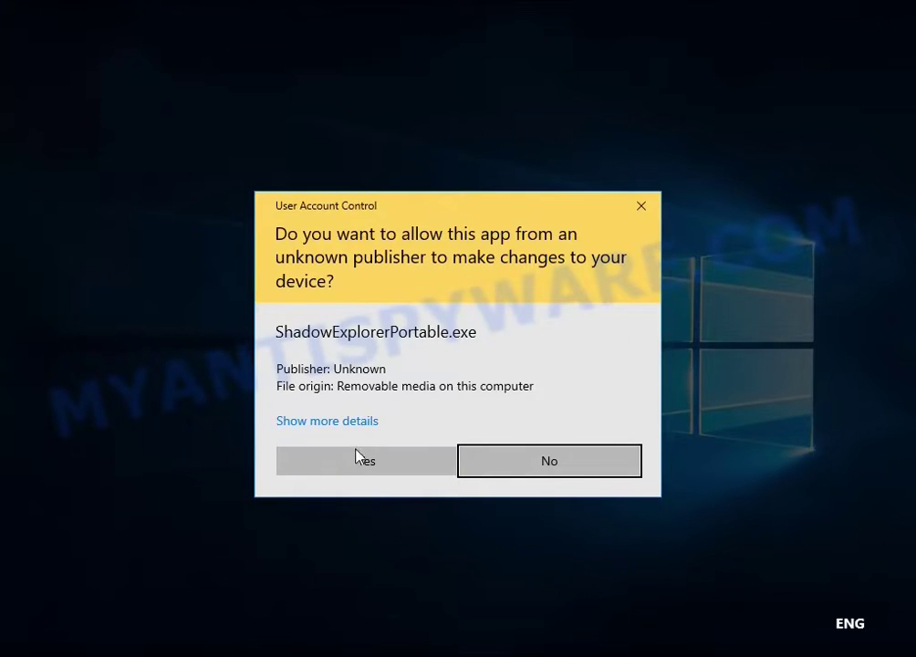
pyautogui.click(356, 456)
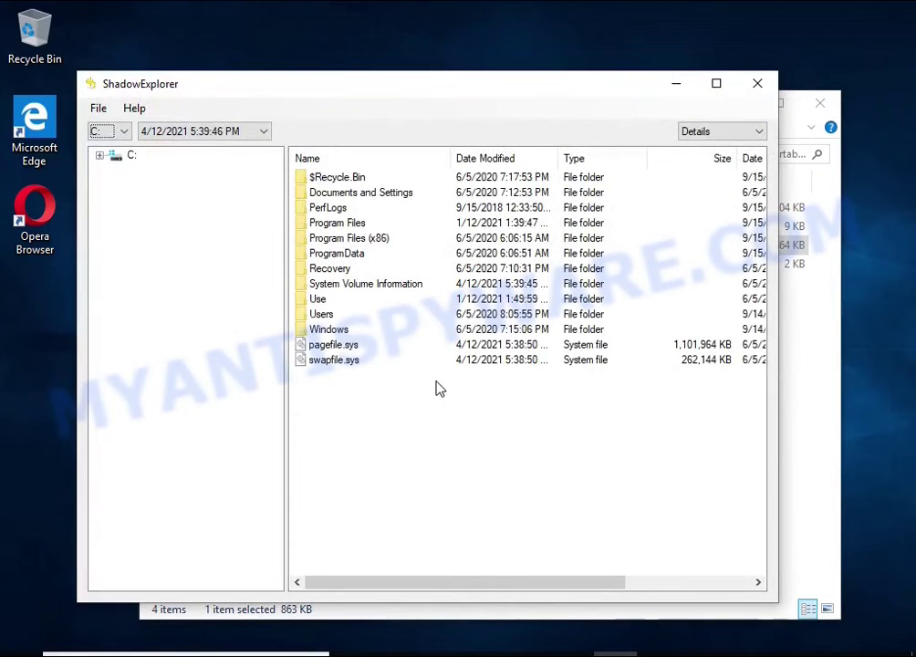
# Choose the 4/12/2021 5:40:04 PM shadow copy of drive C: and open the Documents folder of User10 under Users
pyautogui.click(120, 131)
pyautogui.click(91, 145)
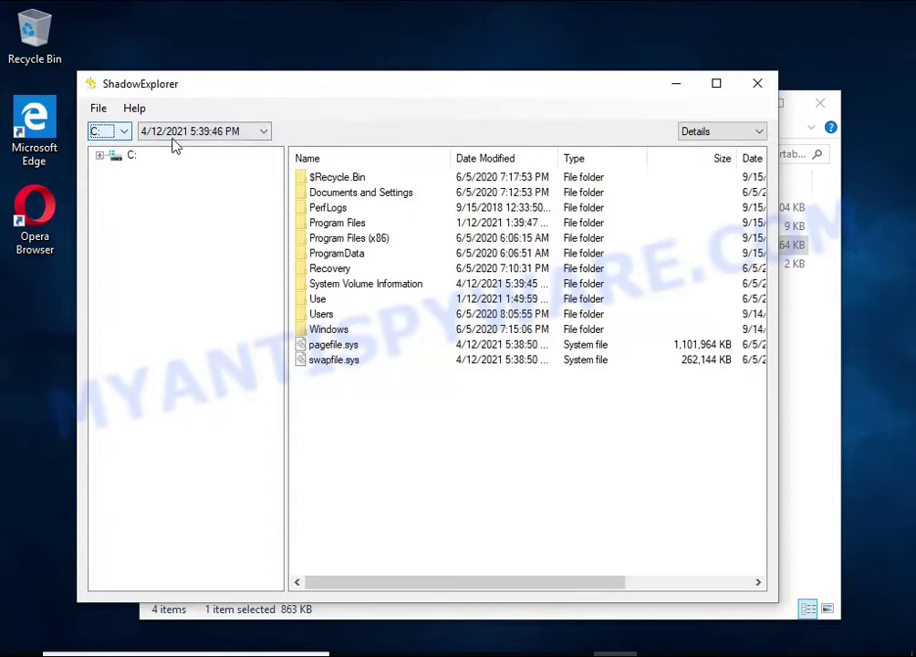
pyautogui.click(192, 132)
pyautogui.click(188, 159)
pyautogui.doubleClick(324, 313)
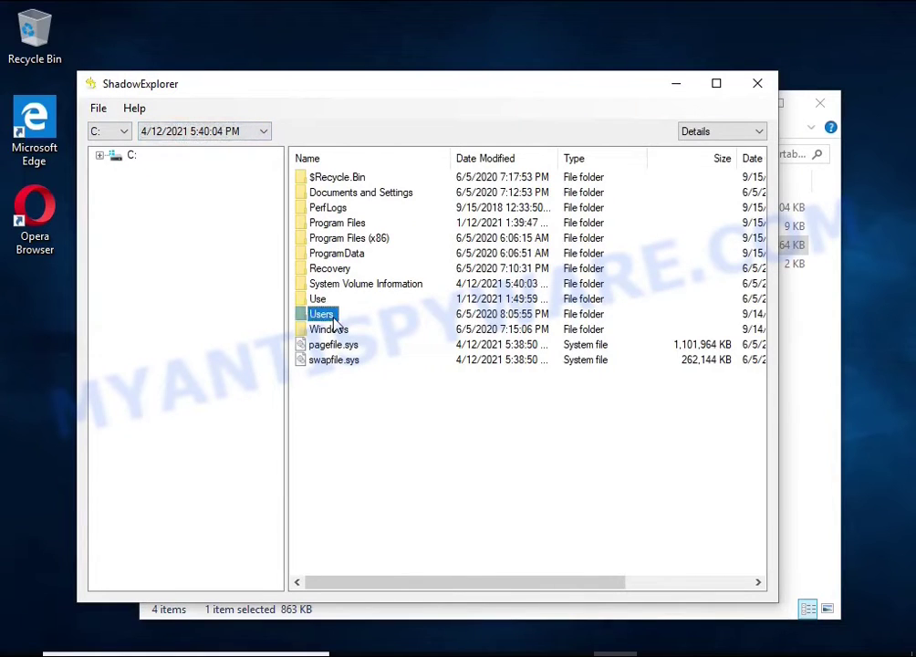
pyautogui.doubleClick(308, 238)
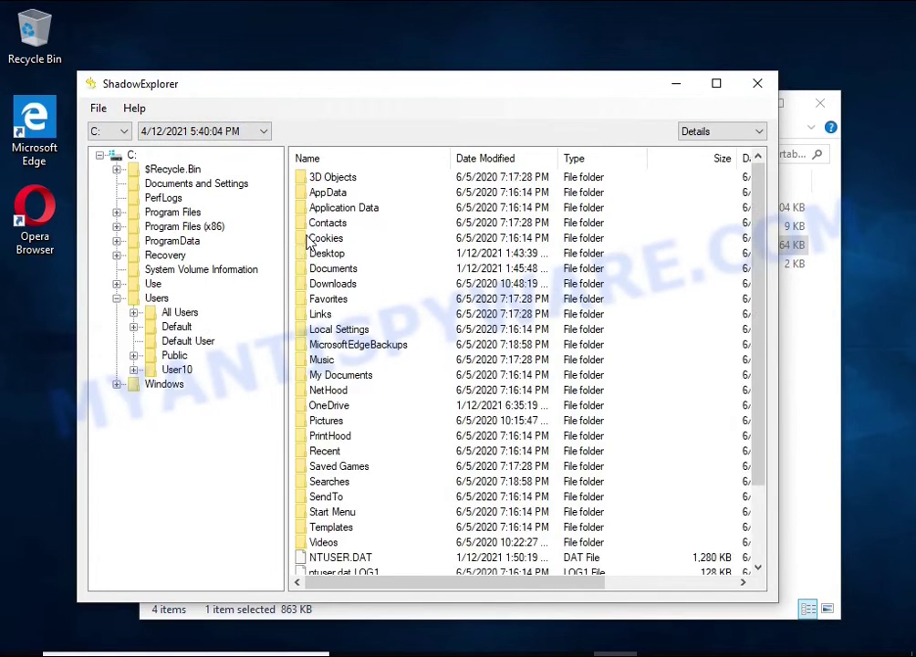
pyautogui.doubleClick(324, 268)
pyautogui.click(329, 271)
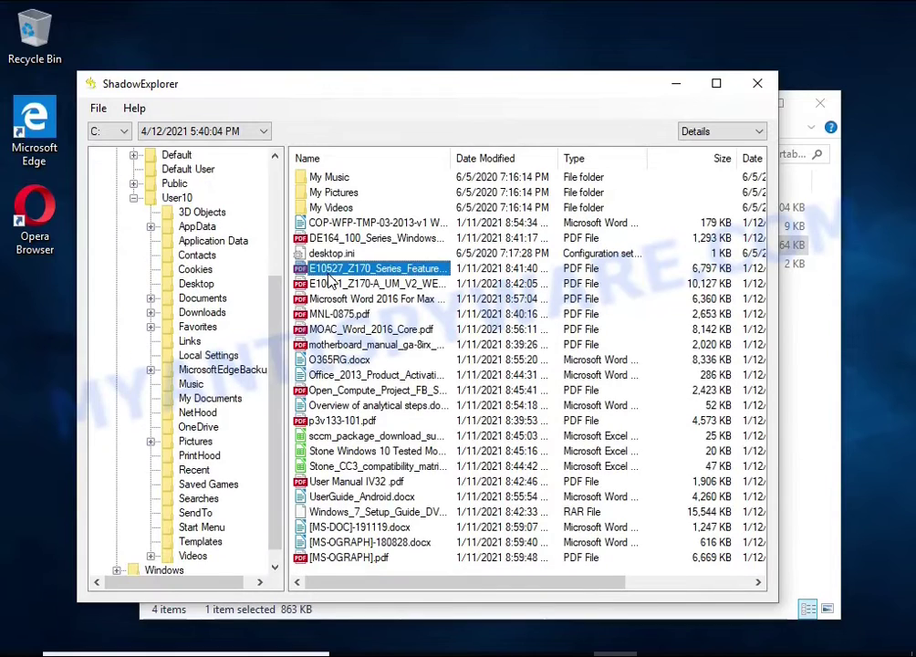
pyautogui.click(330, 298)
pyautogui.click(337, 344)
pyautogui.click(342, 361)
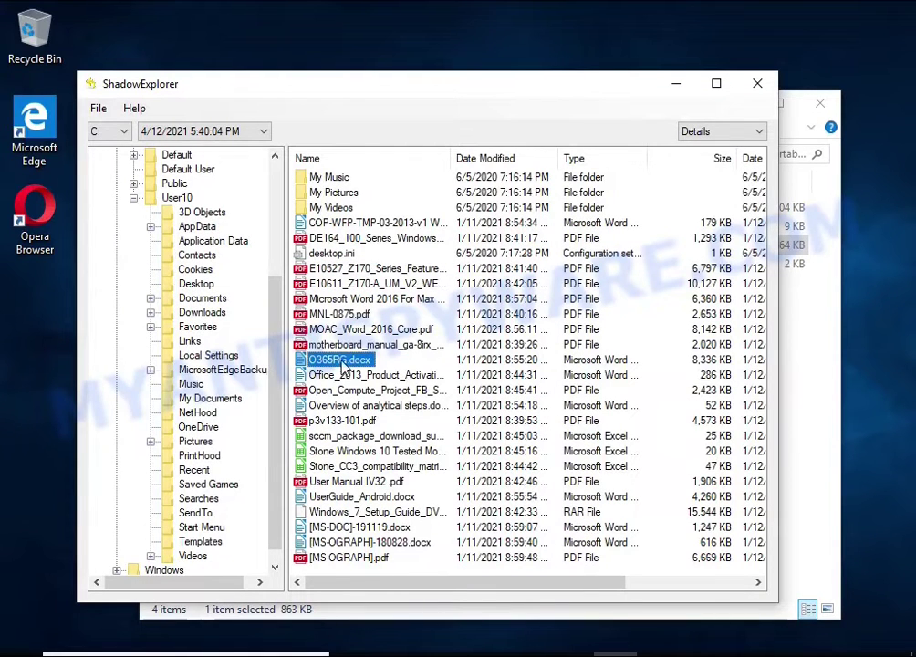
pyautogui.click(334, 316)
# Export the Microsoft Word 2016 PDF from the shadow copy's Documents folder to USB Drive (E:)
pyautogui.click(333, 301)
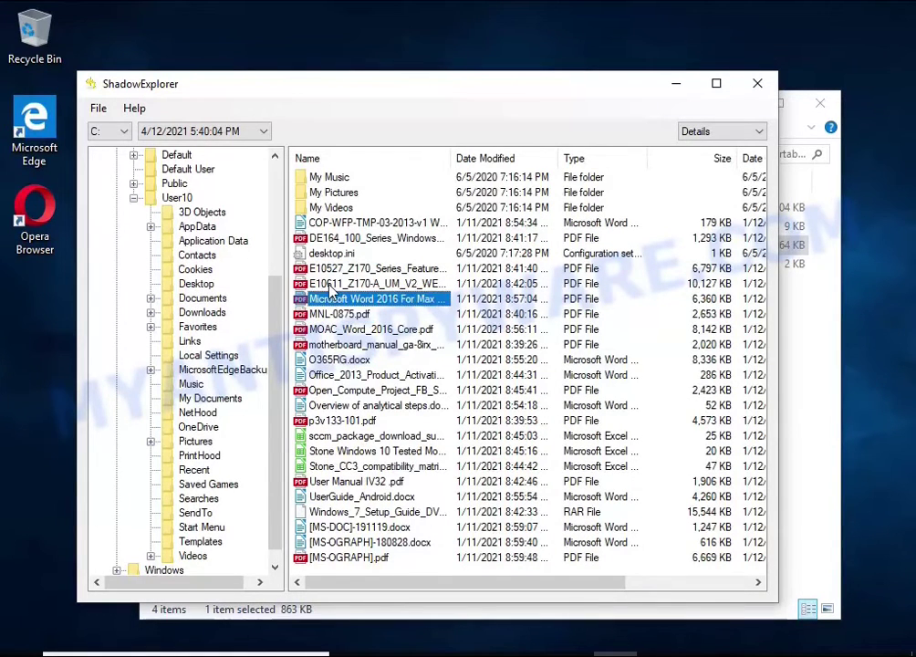
pyautogui.rightClick(333, 304)
pyautogui.click(399, 311)
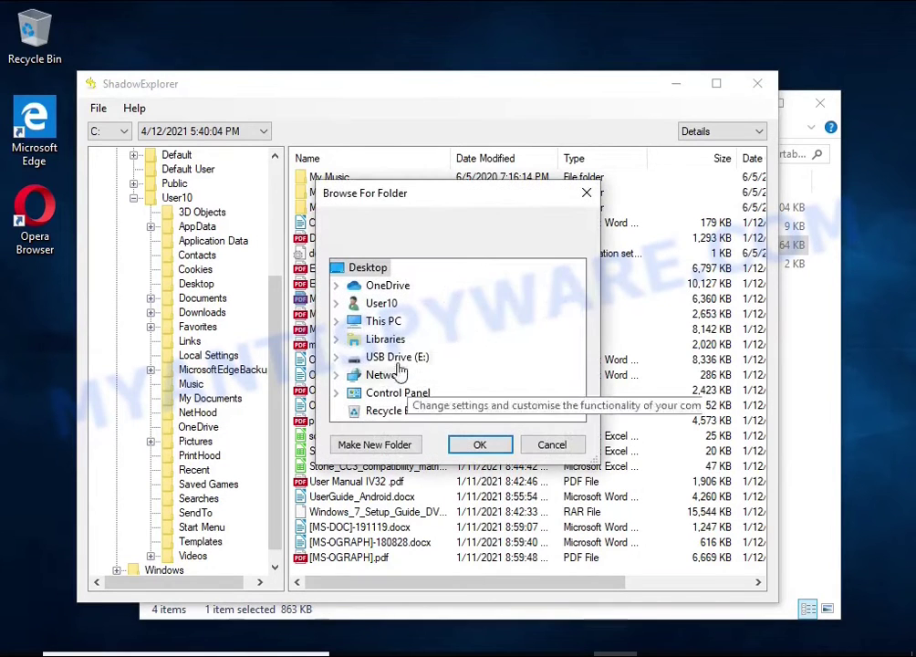
pyautogui.click(395, 356)
pyautogui.click(479, 443)
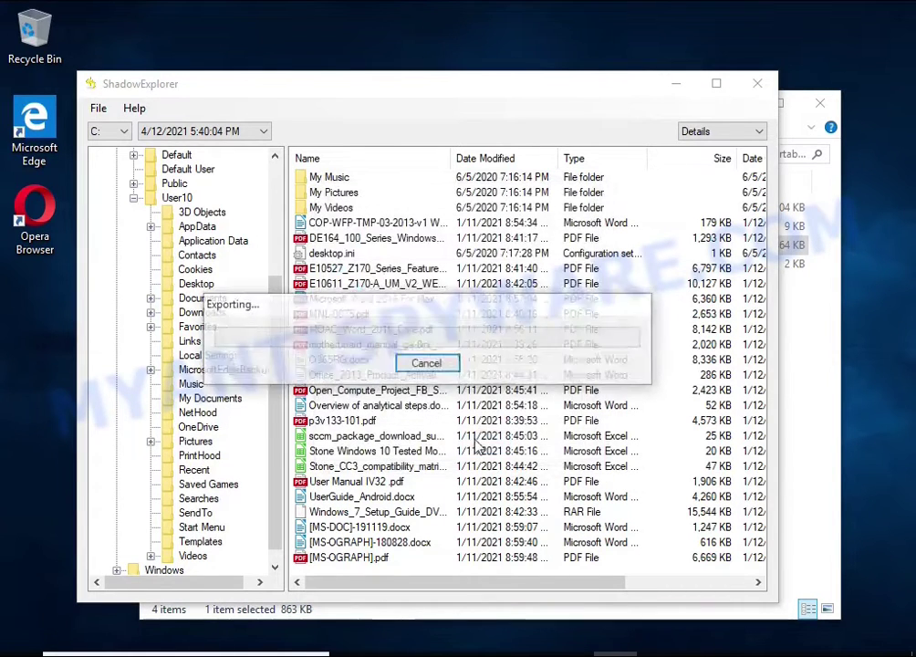
# Export UserGuide_Android.docx from the shadow copy's Documents folder to USB Drive (E:)
pyautogui.click(333, 497)
pyautogui.rightClick(333, 501)
pyautogui.click(374, 511)
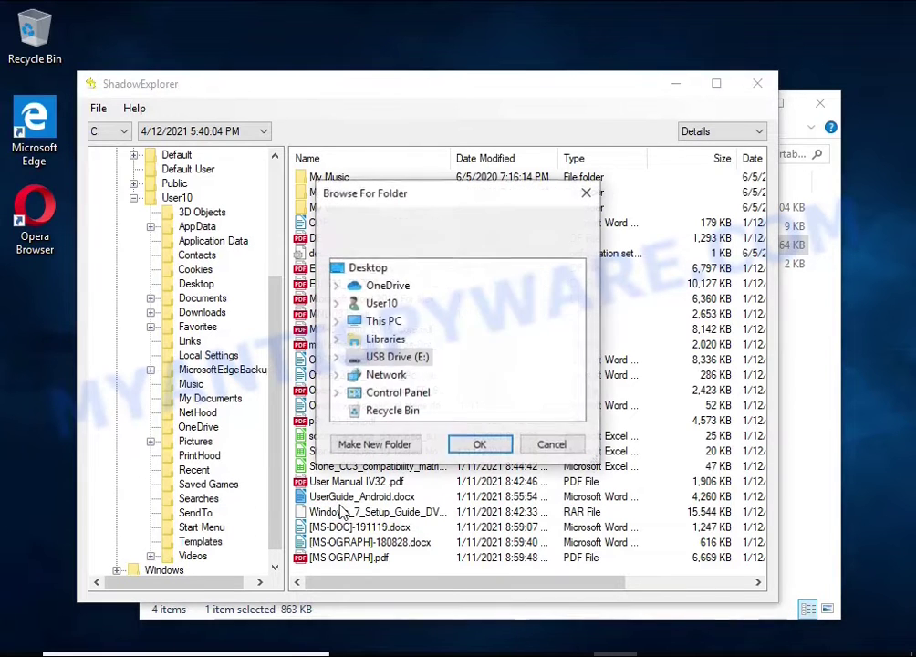
pyautogui.click(478, 442)
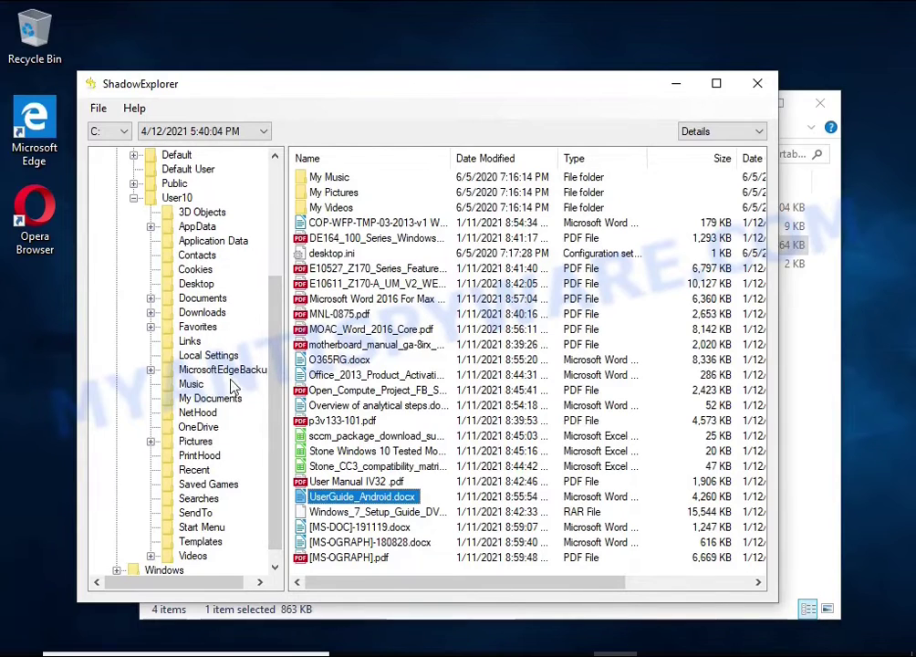
# Export Chrysanthemum.jpg from the shadow copy's Pictures folder of User10 to USB Drive (E:)
pyautogui.click(195, 444)
pyautogui.click(325, 286)
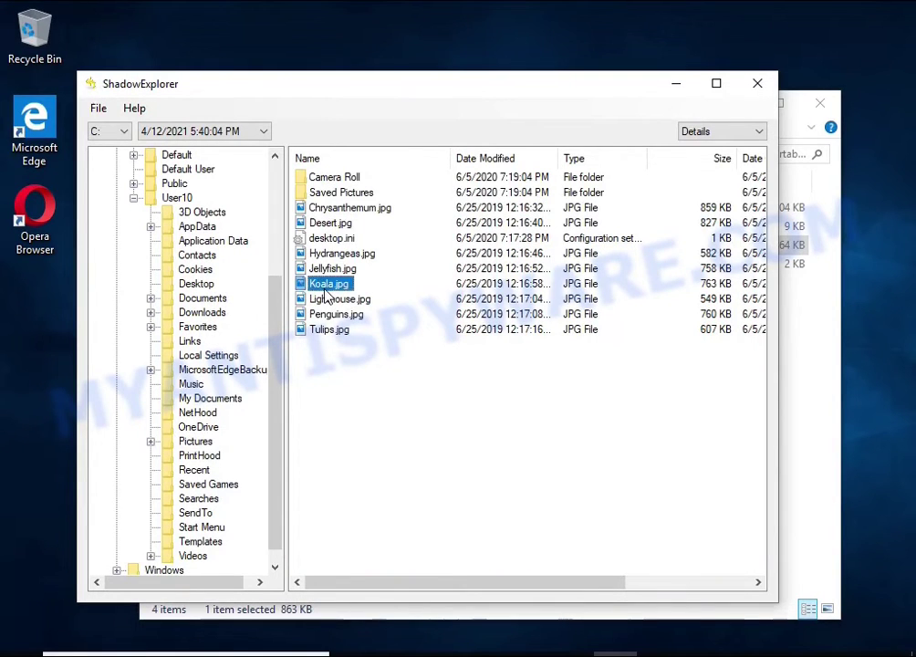
pyautogui.click(333, 208)
pyautogui.rightClick(334, 208)
pyautogui.click(364, 223)
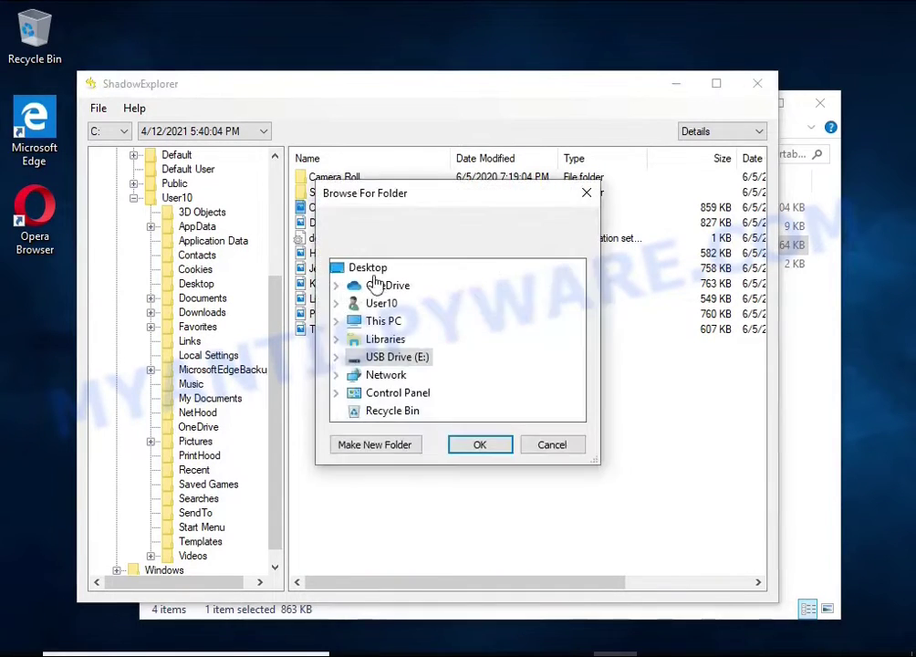
pyautogui.click(473, 445)
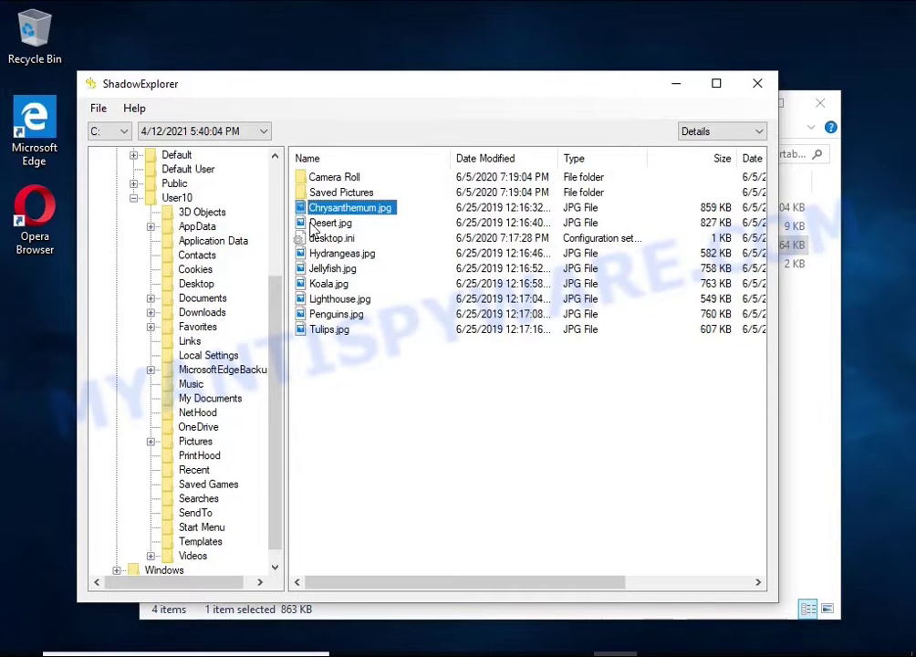
# Export Desert.jpg from the shadow copy's Pictures folder to USB Drive (E:) and close ShadowExplorer
pyautogui.click(311, 225)
pyautogui.rightClick(311, 225)
pyautogui.click(342, 237)
pyautogui.click(473, 445)
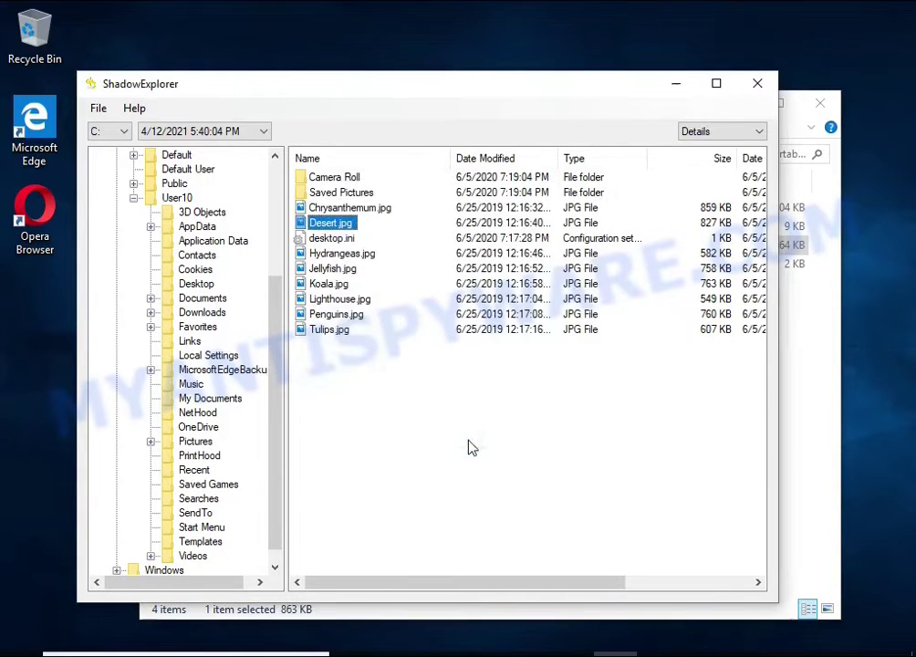
pyautogui.click(757, 84)
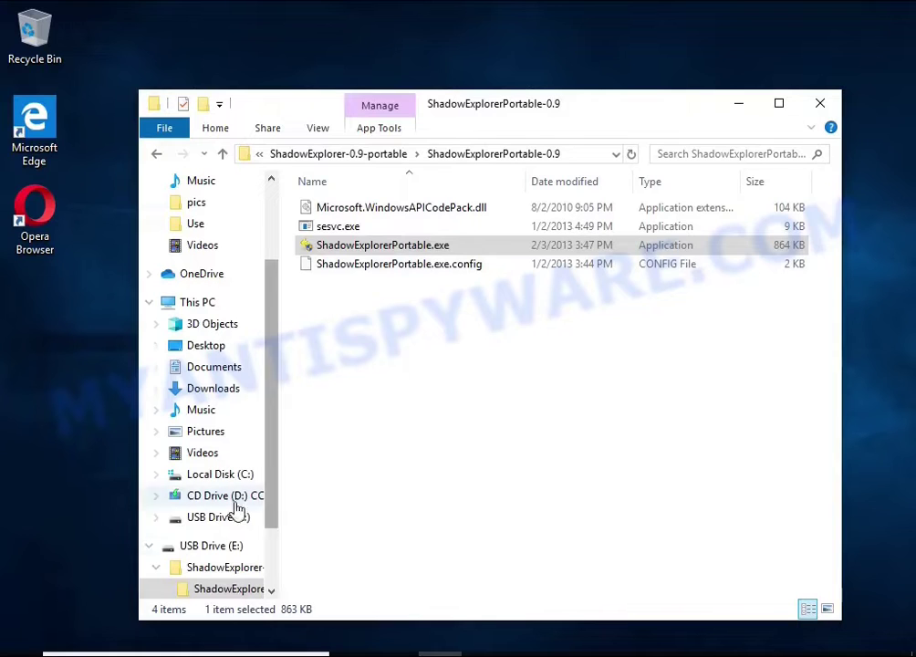
# Open the restored UserGuide_Android.docx from USB Drive (E:) and check its pages
pyautogui.click(214, 547)
pyautogui.click(372, 226)
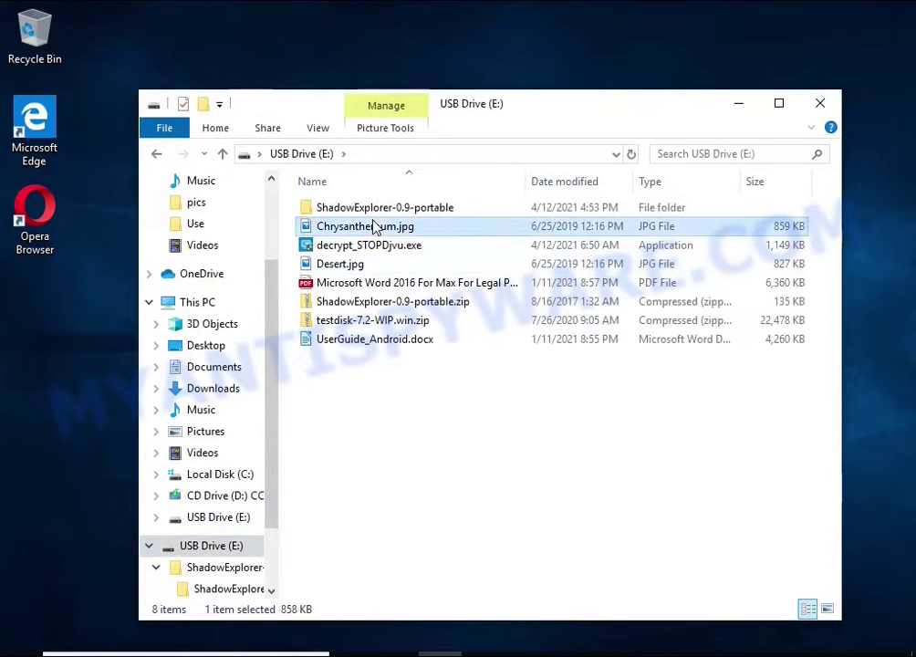
pyautogui.click(385, 267)
pyautogui.click(389, 282)
pyautogui.doubleClick(394, 340)
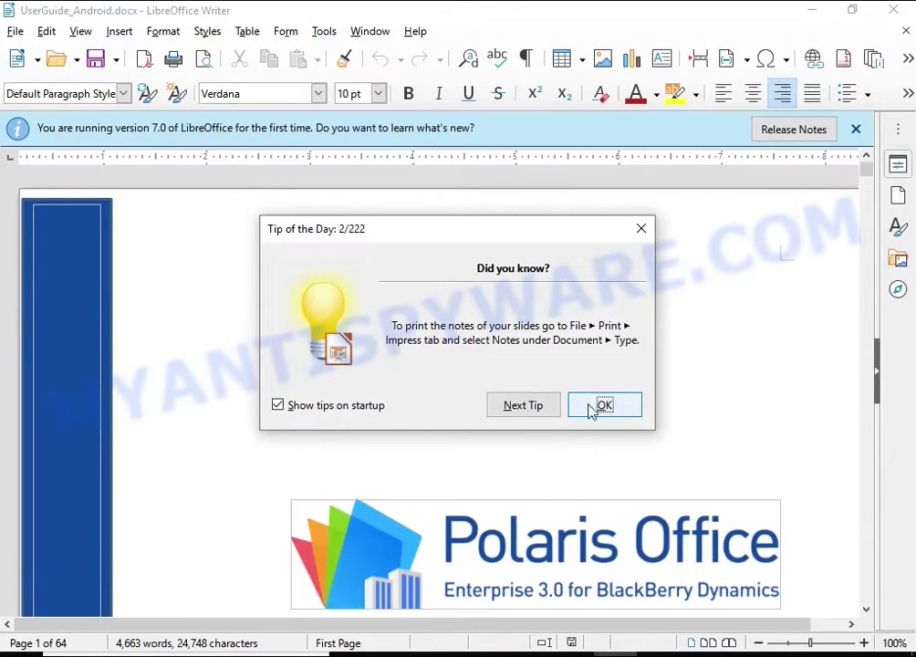
pyautogui.click(593, 408)
pyautogui.scroll(-5, 613, 342)
pyautogui.scroll(-5, 578, 333)
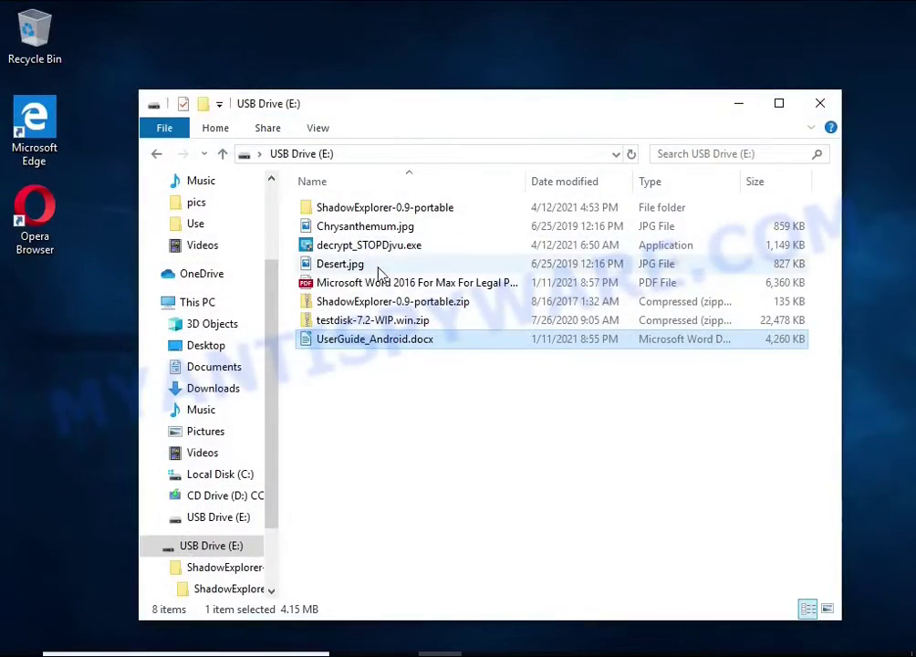
# Open the restored Microsoft Word 2016 PDF from USB Drive (E:), look through its pages and close it
pyautogui.click(381, 285)
pyautogui.doubleClick(381, 286)
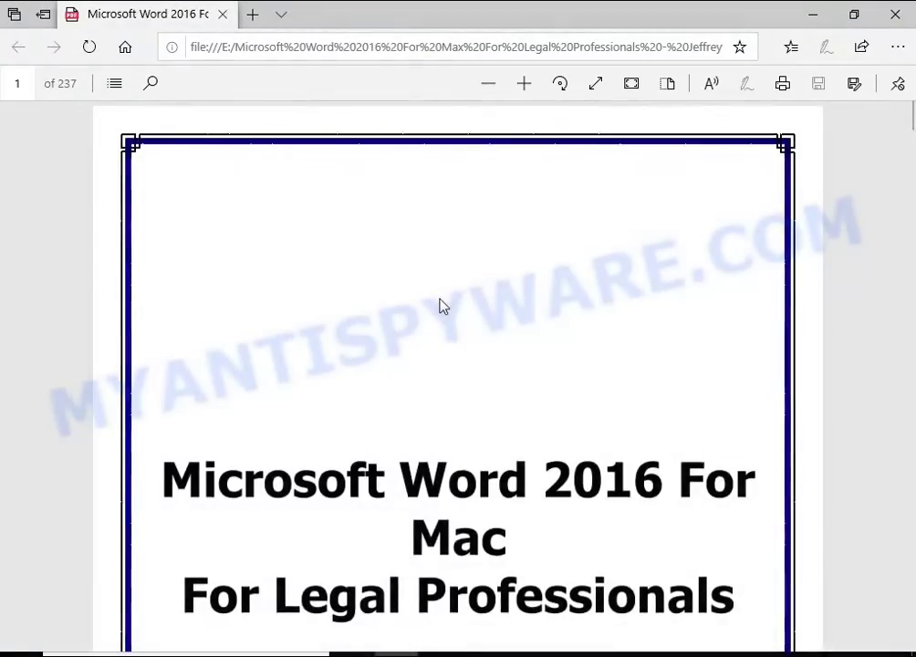
pyautogui.scroll(-5, 465, 294)
pyautogui.scroll(-10, 465, 294)
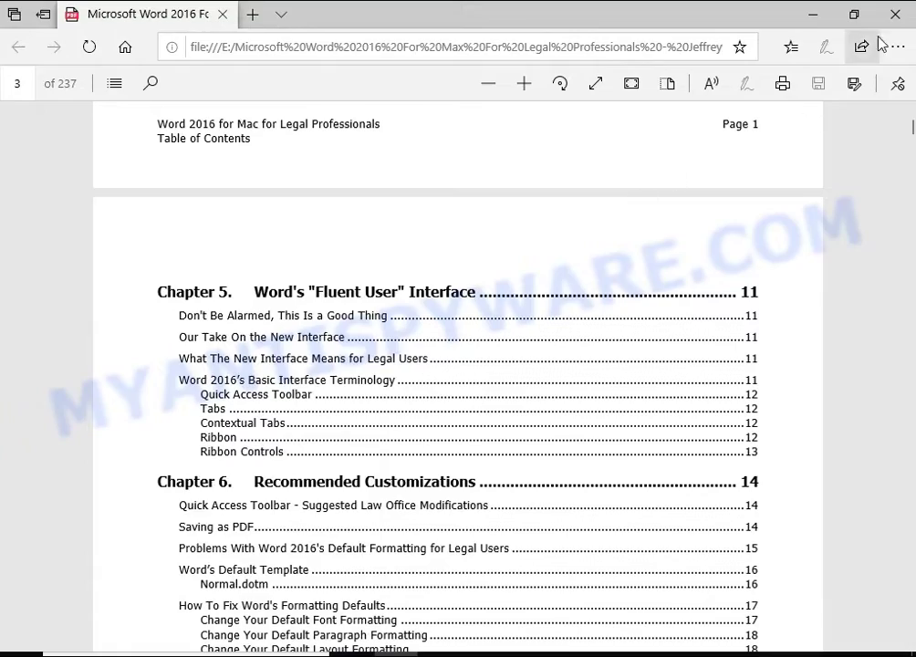
pyautogui.click(894, 14)
# View the restored Desert.jpg and Chrysanthemum.jpg in Photos, then close the viewer and the USB Drive (E:) folder
pyautogui.doubleClick(388, 266)
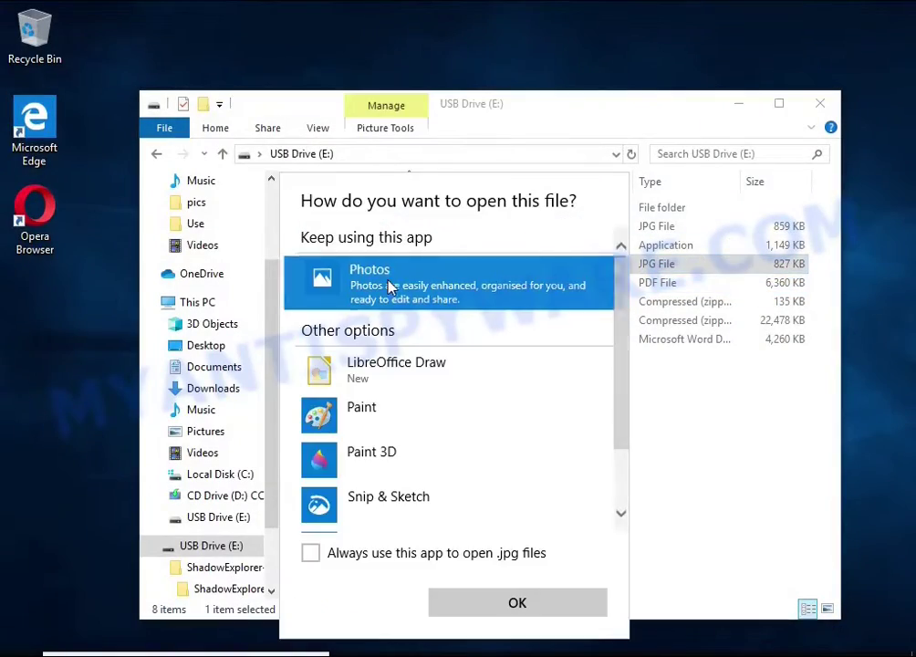
pyautogui.doubleClick(392, 261)
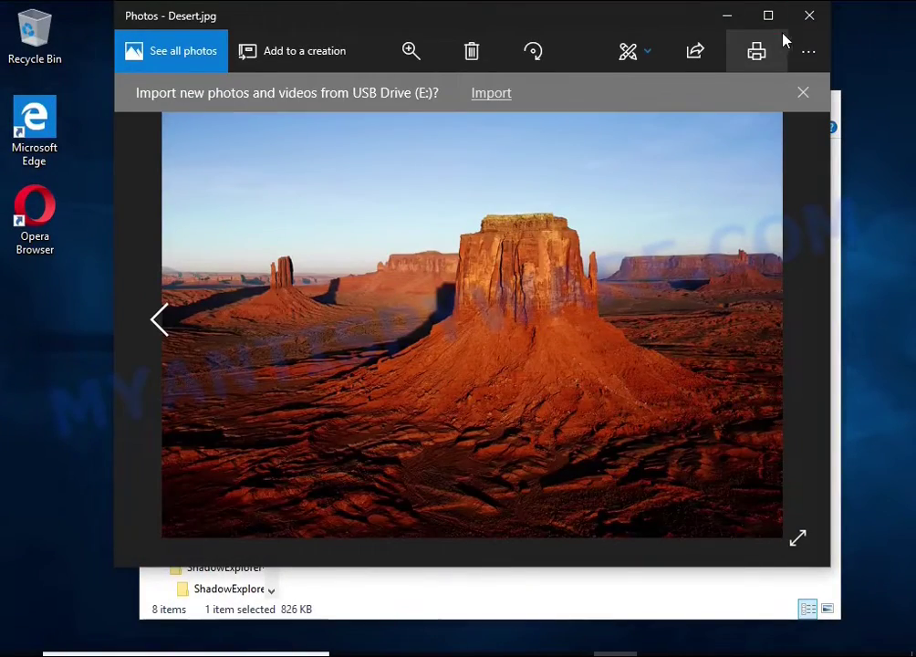
pyautogui.click(805, 28)
pyautogui.doubleClick(391, 178)
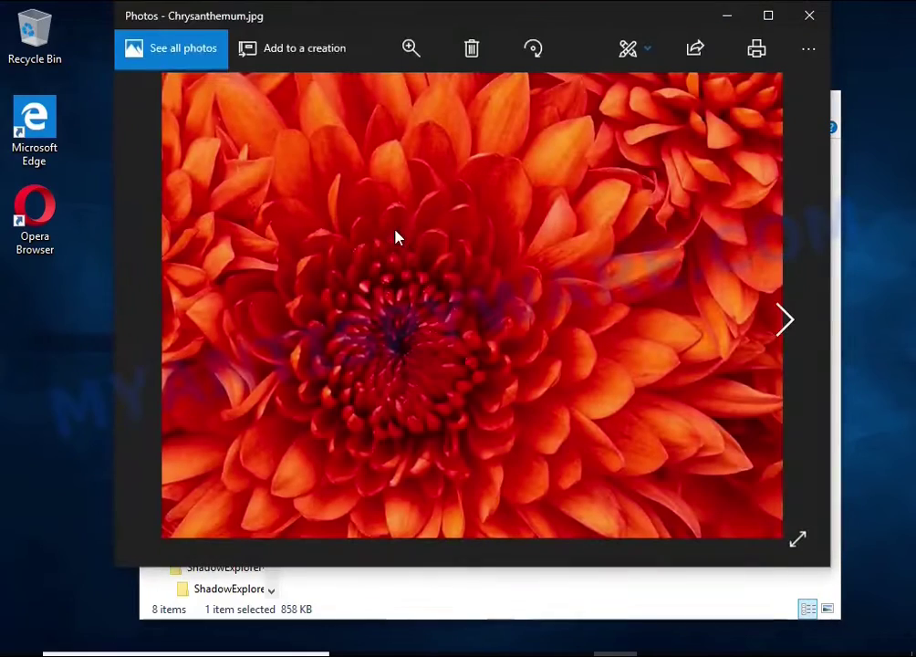
pyautogui.click(806, 14)
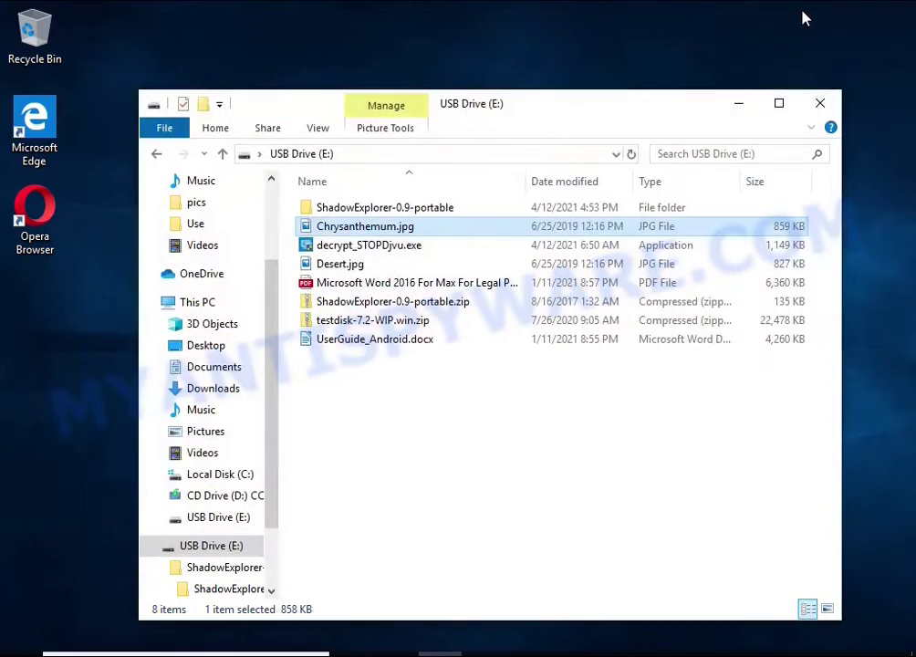
pyautogui.click(820, 104)
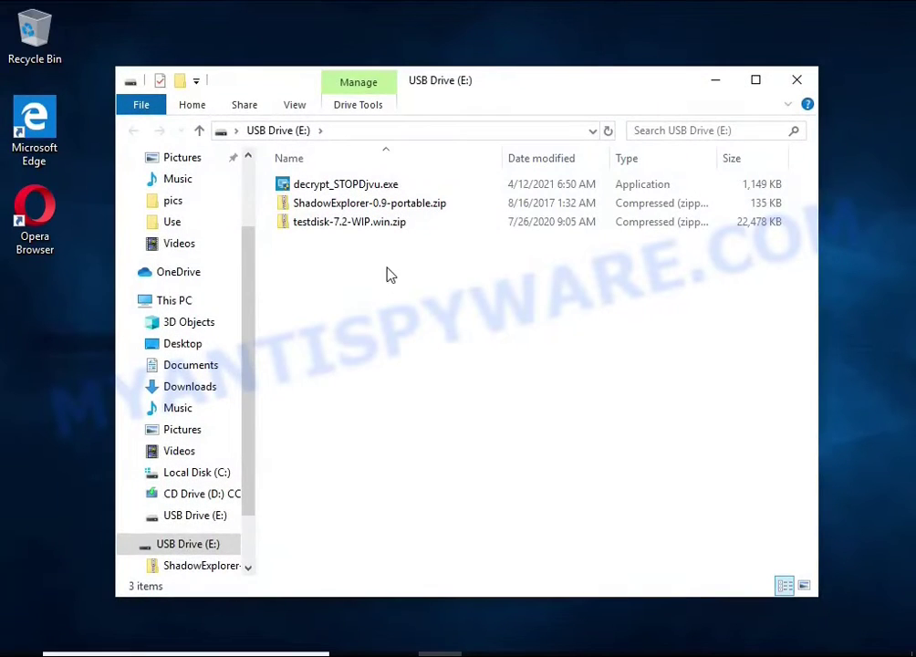
# Extract testdisk-7.2-WIP.win.zip to a folder on USB Drive (E:) and close the original drive window
pyautogui.click(394, 226)
pyautogui.rightClick(449, 228)
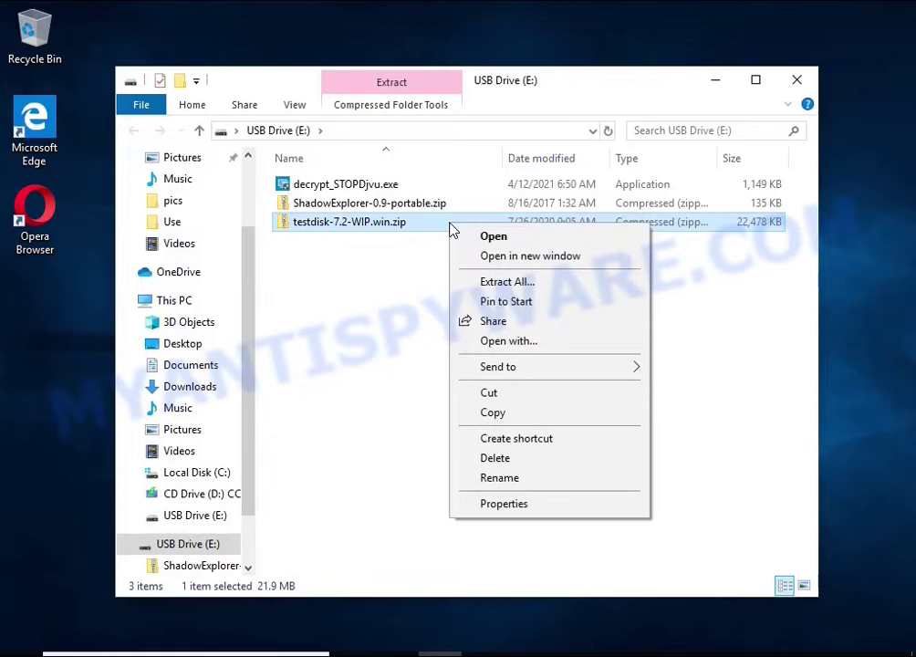
pyautogui.click(597, 283)
pyautogui.click(619, 507)
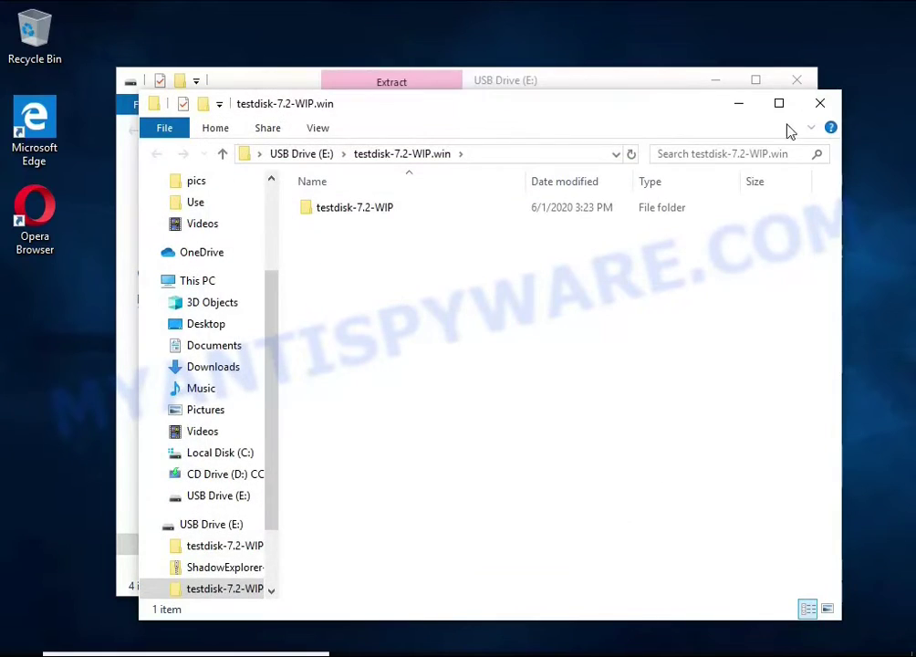
pyautogui.click(796, 79)
# Run qphotorec_win.exe from the extracted testdisk-7.2-WIP folder and arrange its window on the desktop
pyautogui.doubleClick(422, 211)
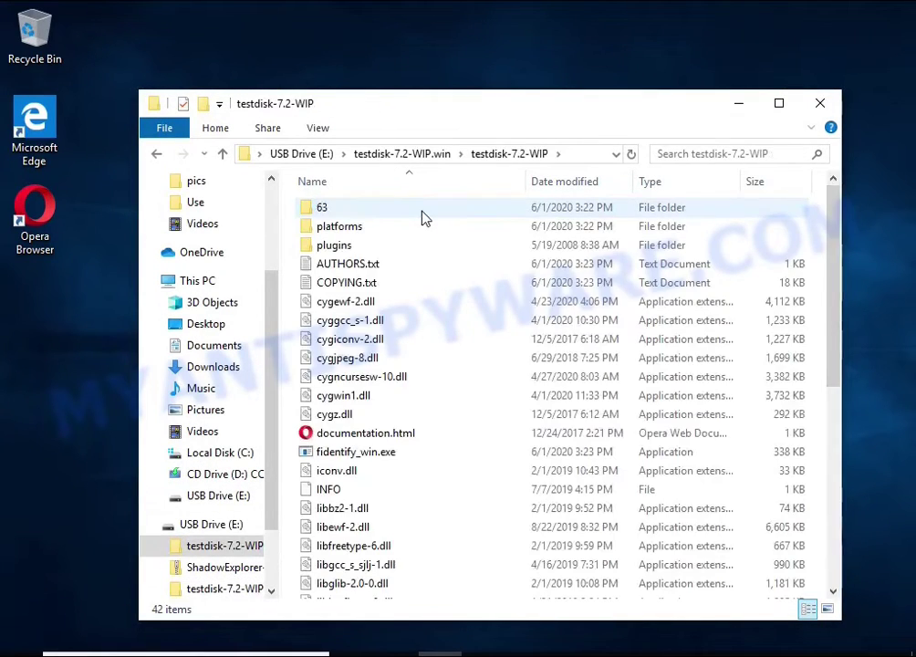
pyautogui.scroll(-7, 446, 288)
pyautogui.click(398, 421)
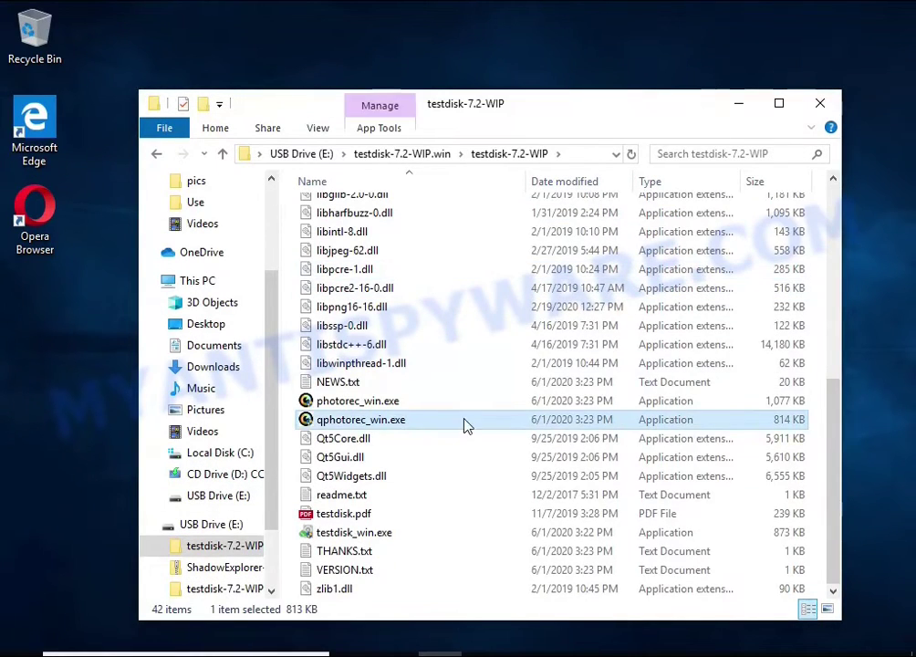
pyautogui.doubleClick(463, 425)
pyautogui.click(397, 464)
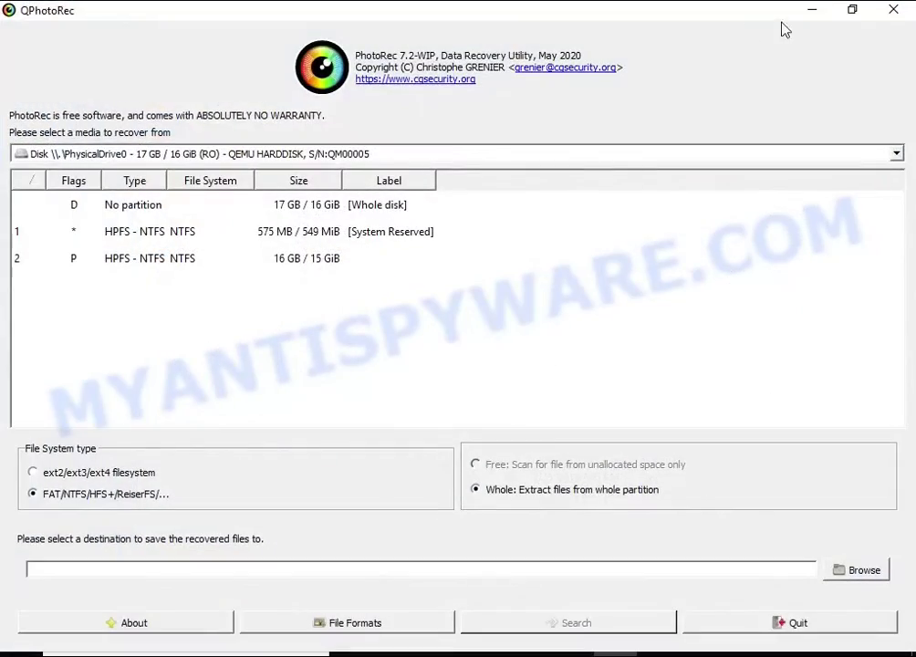
pyautogui.doubleClick(781, 27)
pyautogui.click(814, 97)
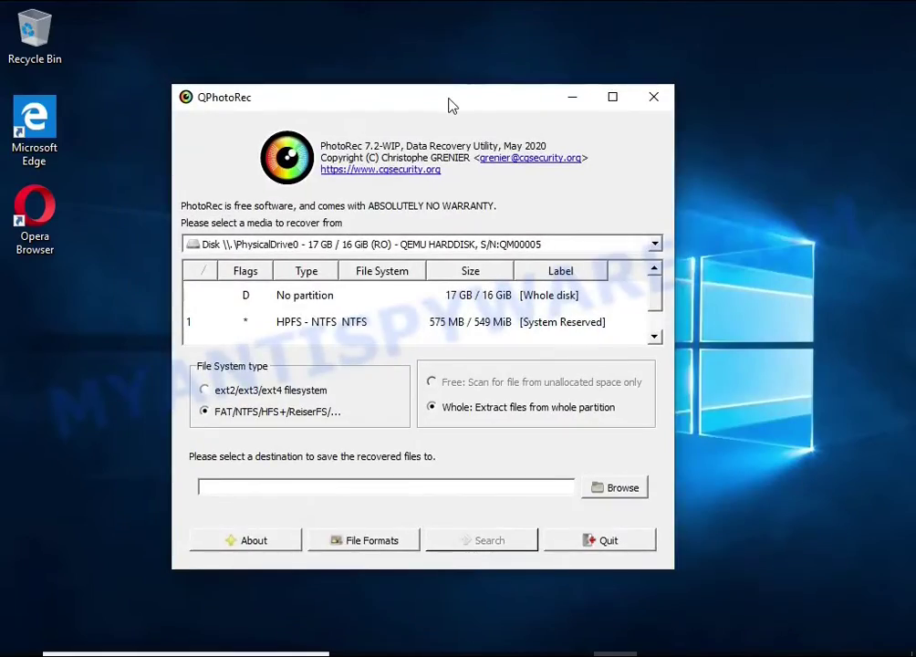
pyautogui.moveTo(448, 106); pyautogui.dragTo(490, 94)
# Choose PhysicalDrive0 as the media to recover from and select its 16 GB NTFS partition
pyautogui.click(388, 234)
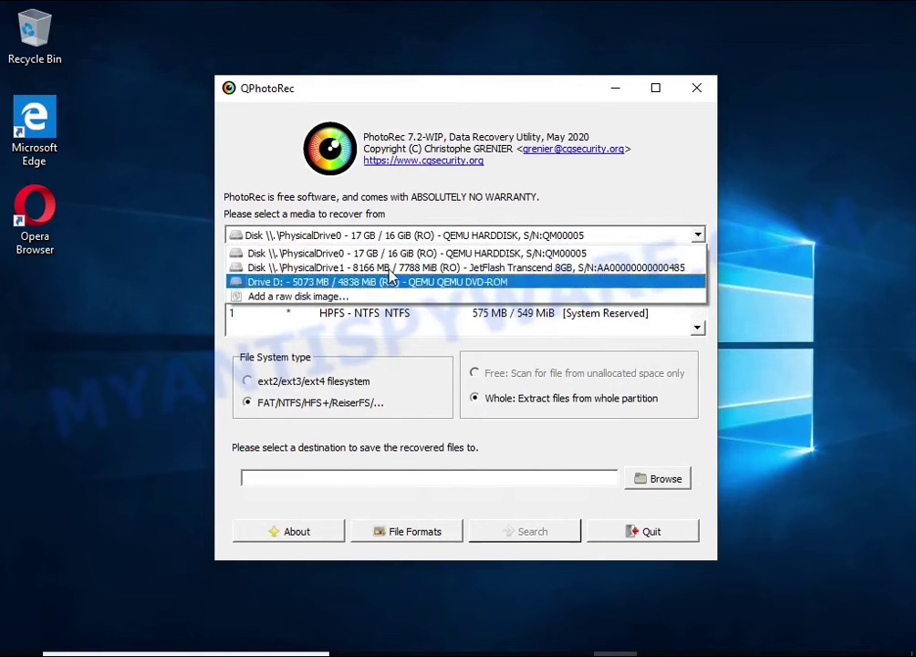
pyautogui.click(382, 255)
pyautogui.scroll(-1, 383, 313)
pyautogui.click(532, 328)
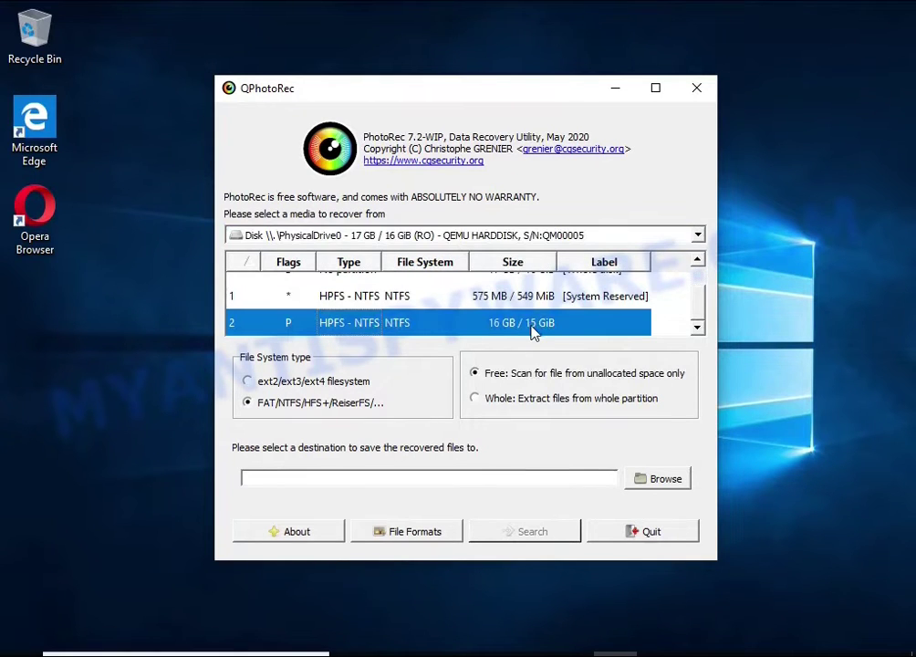
# Deselect all file formats for the recovery and pick the Microsoft Office Document (doc) format
pyautogui.click(392, 534)
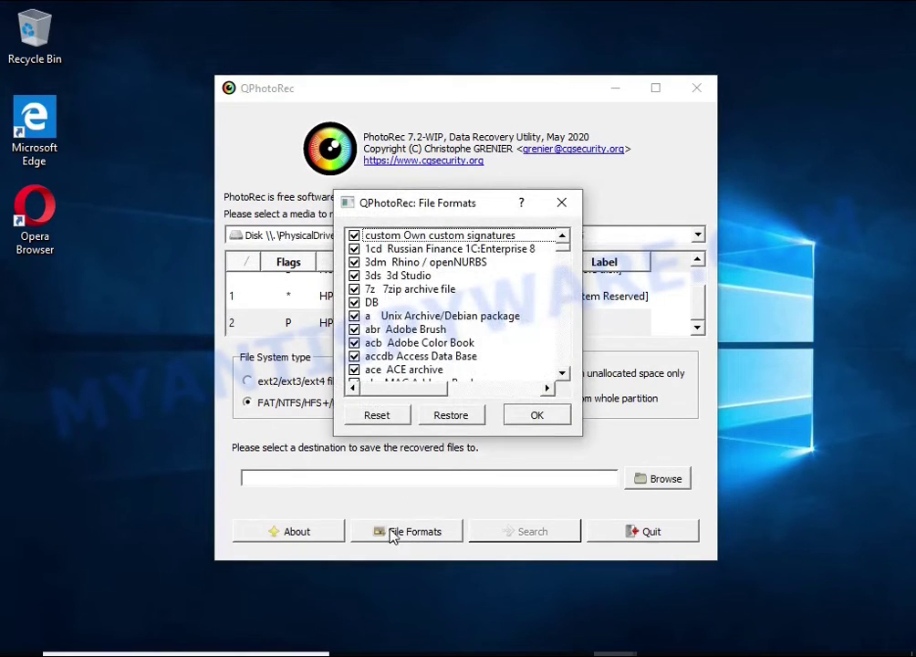
pyautogui.click(376, 415)
pyautogui.scroll(-20, 415, 319)
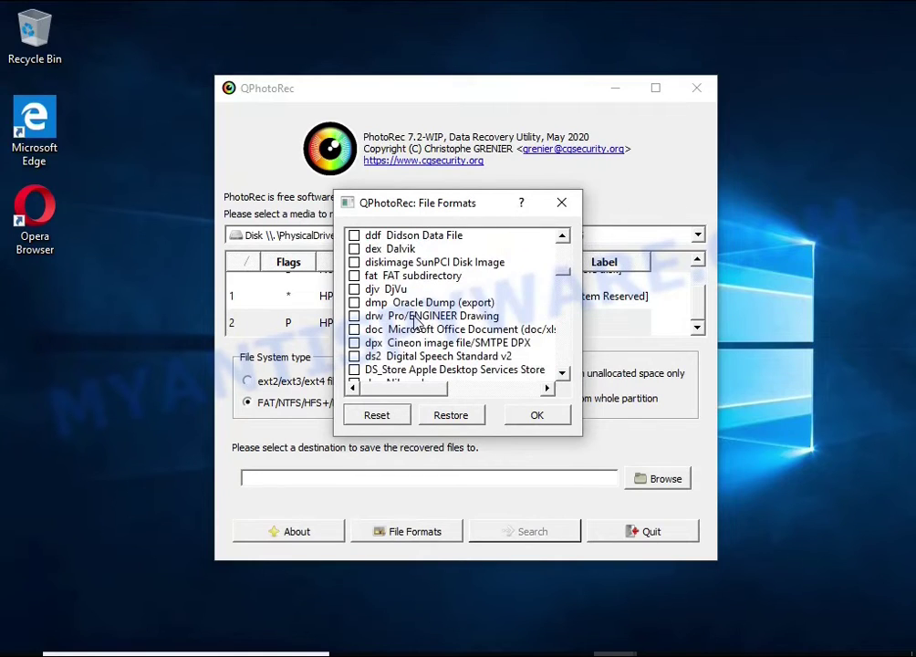
pyautogui.scroll(-1, 415, 319)
pyautogui.click(417, 290)
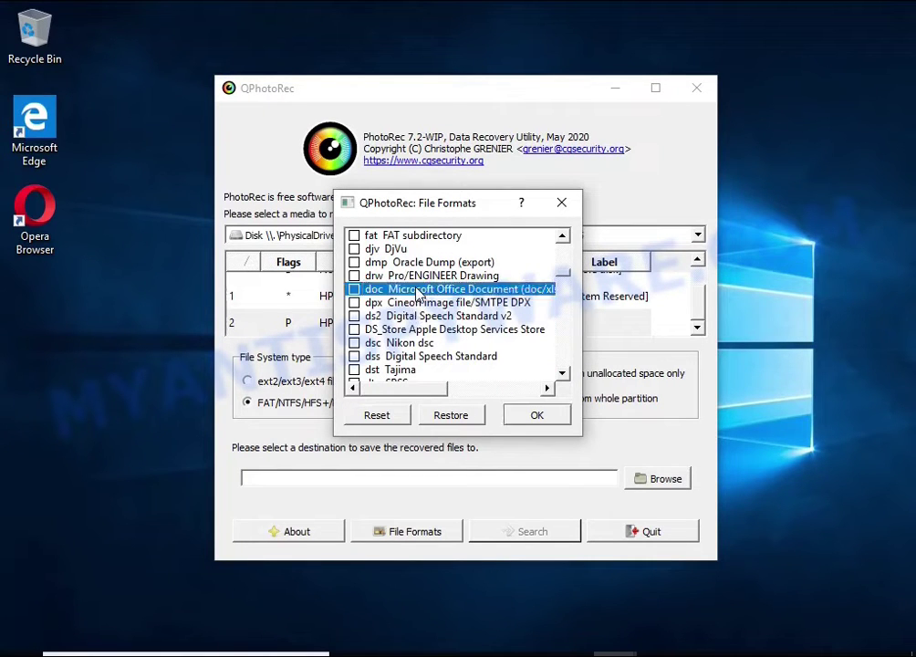
pyautogui.moveTo(423, 393); pyautogui.dragTo(353, 390)
# Enable the jpg, pdf and zip formats in the list of file formats to recover
pyautogui.scroll(-7, 433, 331)
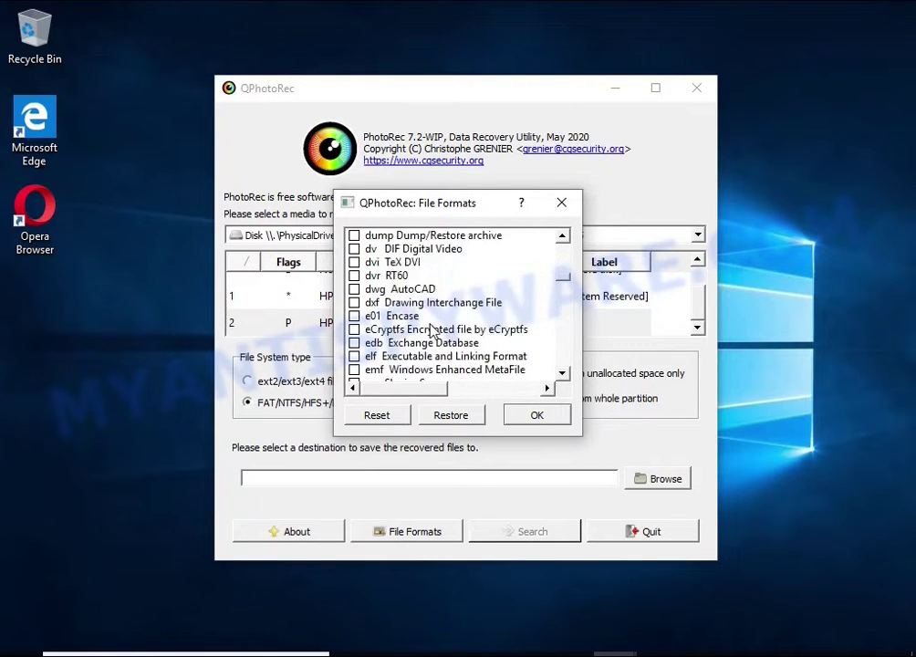
pyautogui.scroll(-20, 434, 328)
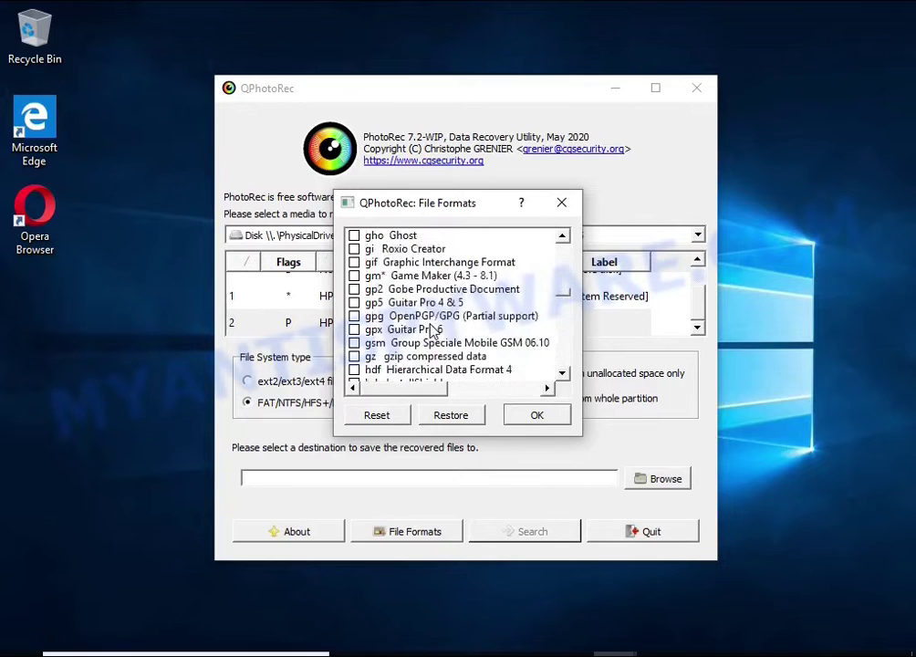
pyautogui.scroll(-1, 434, 326)
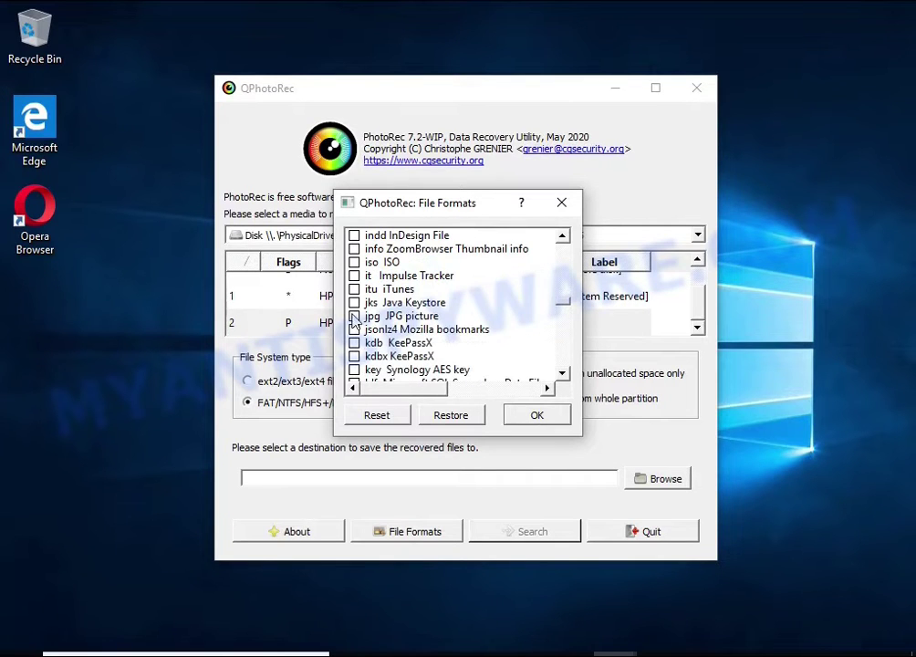
pyautogui.scroll(-20, 447, 324)
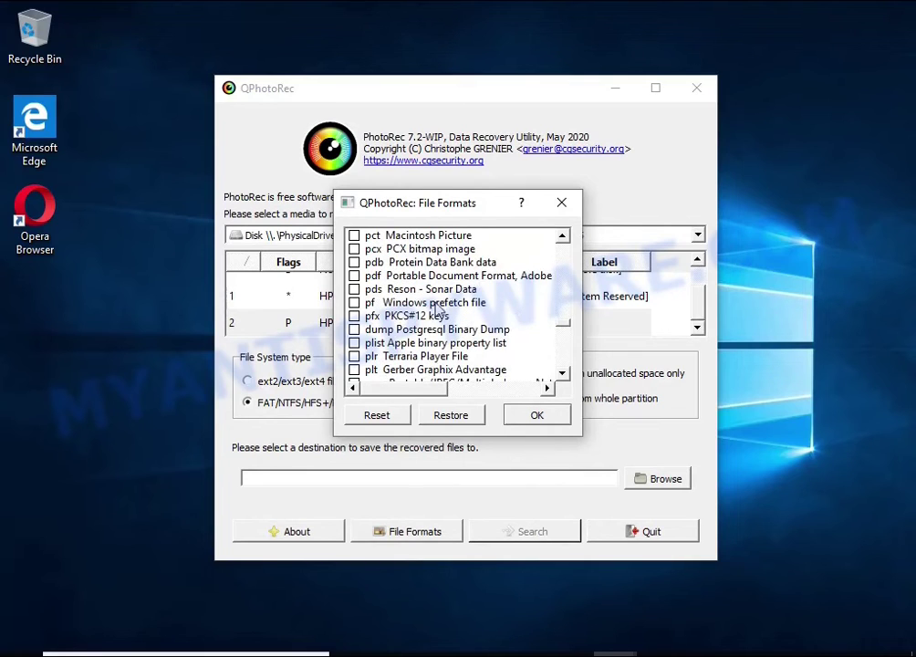
pyautogui.scroll(-20, 394, 285)
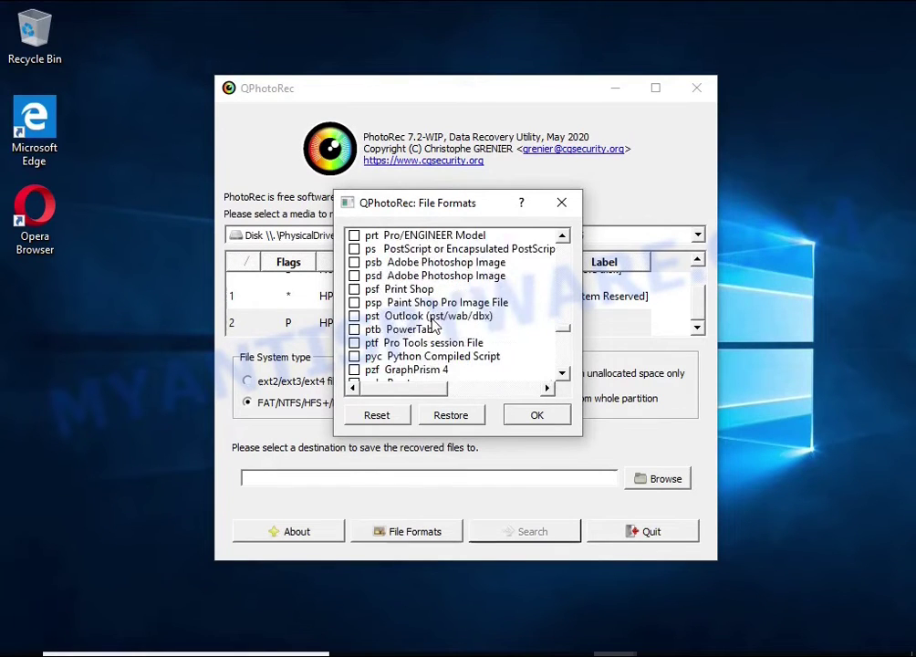
pyautogui.scroll(-5, 424, 315)
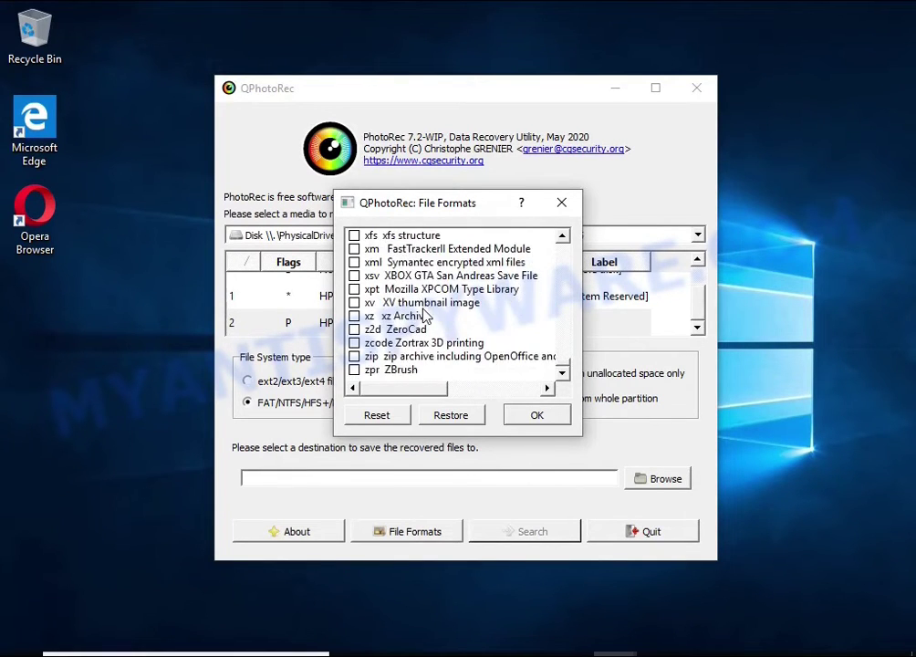
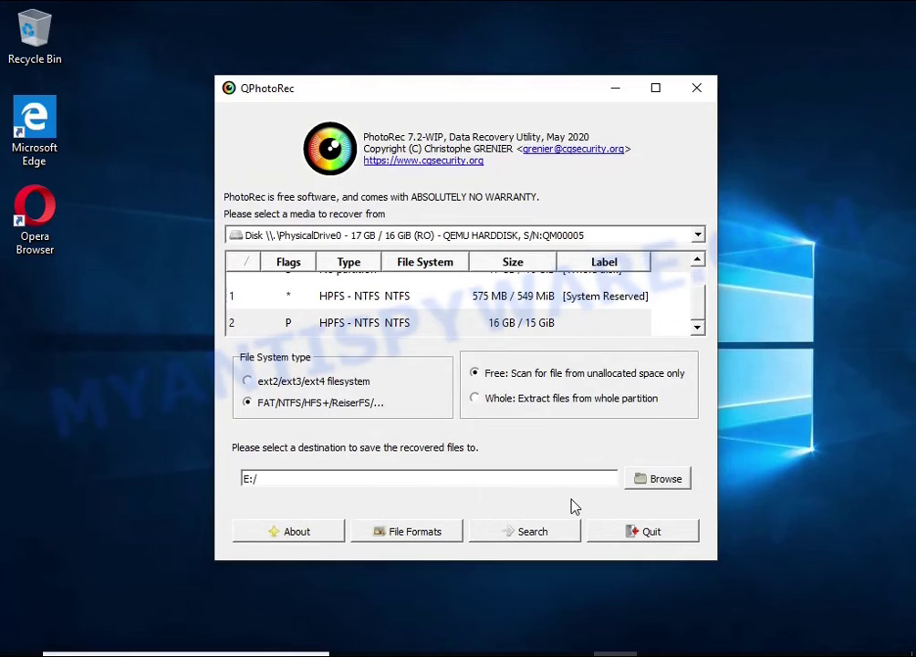
# Recover the files from the selected partition to E:/ and quit QPhotoRec once the recovery is complete
pyautogui.click(531, 533)
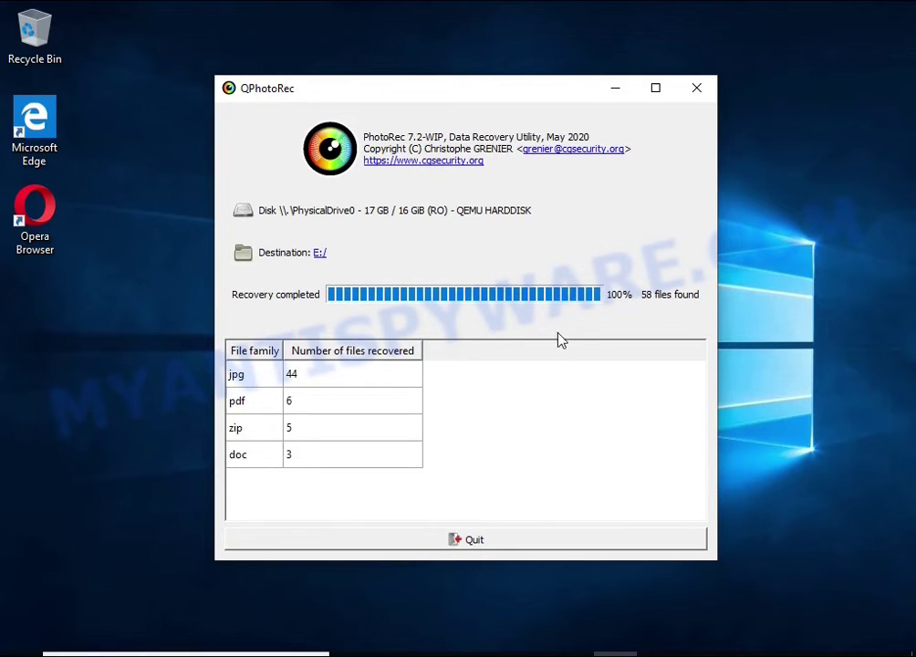
pyautogui.click(493, 546)
# Open the recup_dir.1 folder on USB Drive (E:) in File Explorer and sort the recovered files by size, largest first
pyautogui.press('super+e')
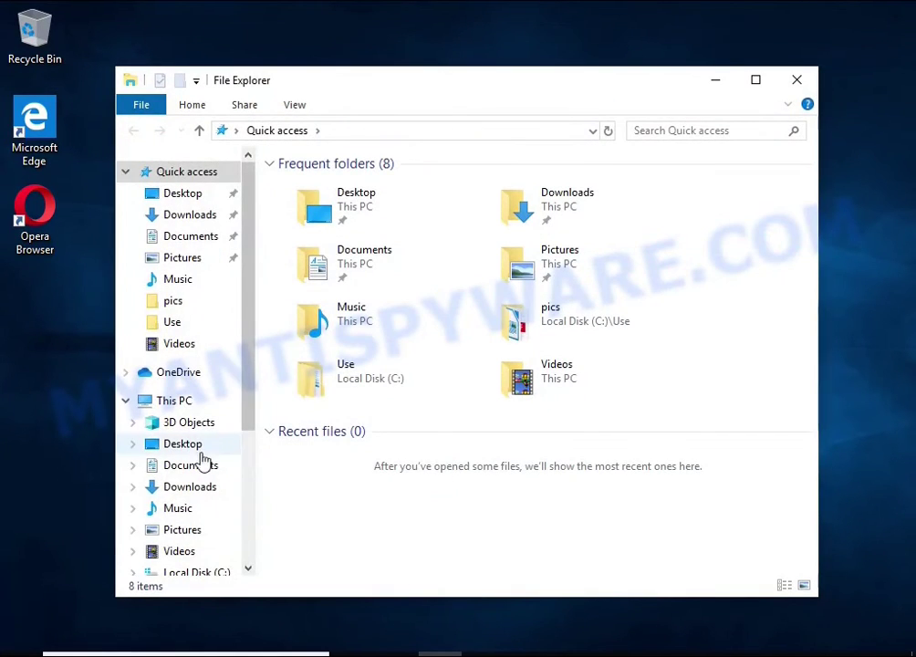
pyautogui.scroll(-2, 214, 454)
pyautogui.click(176, 497)
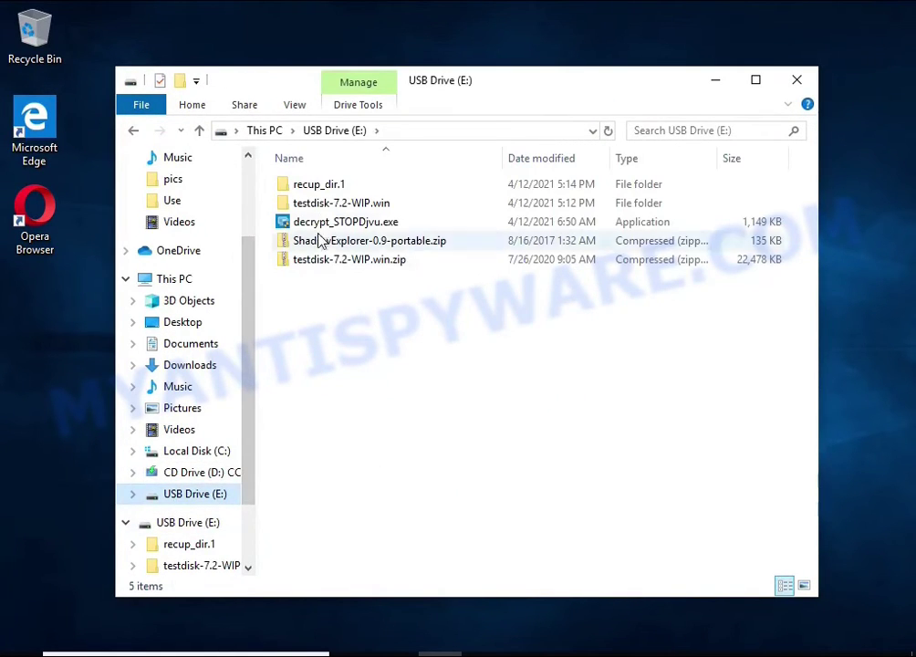
pyautogui.click(330, 187)
pyautogui.doubleClick(331, 192)
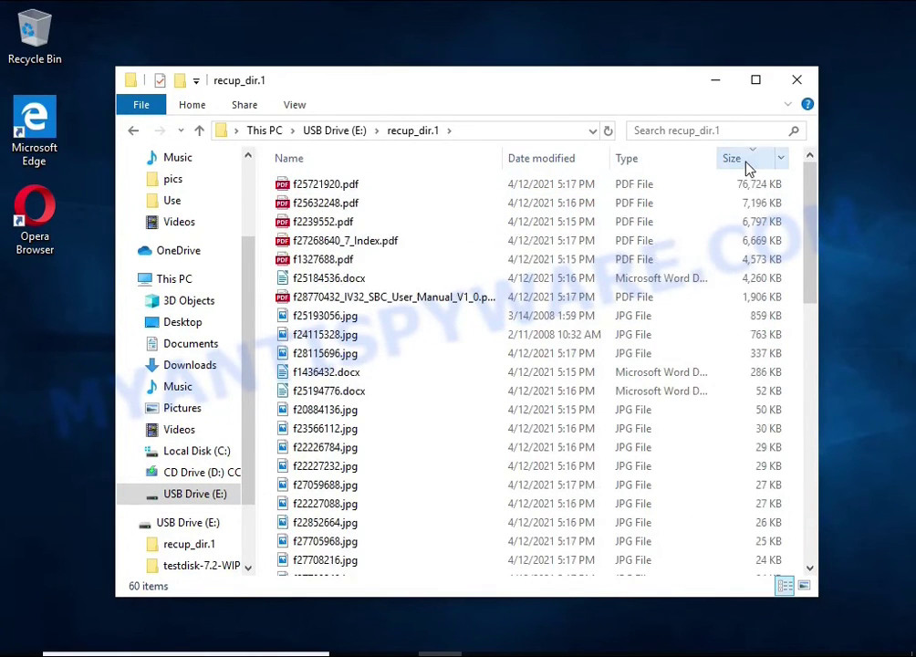
# Check the recovered PDF f28770432_IV32_SBC_User_Manual_V1_0 by opening it and reading through its pages, and close it
pyautogui.doubleClick(442, 297)
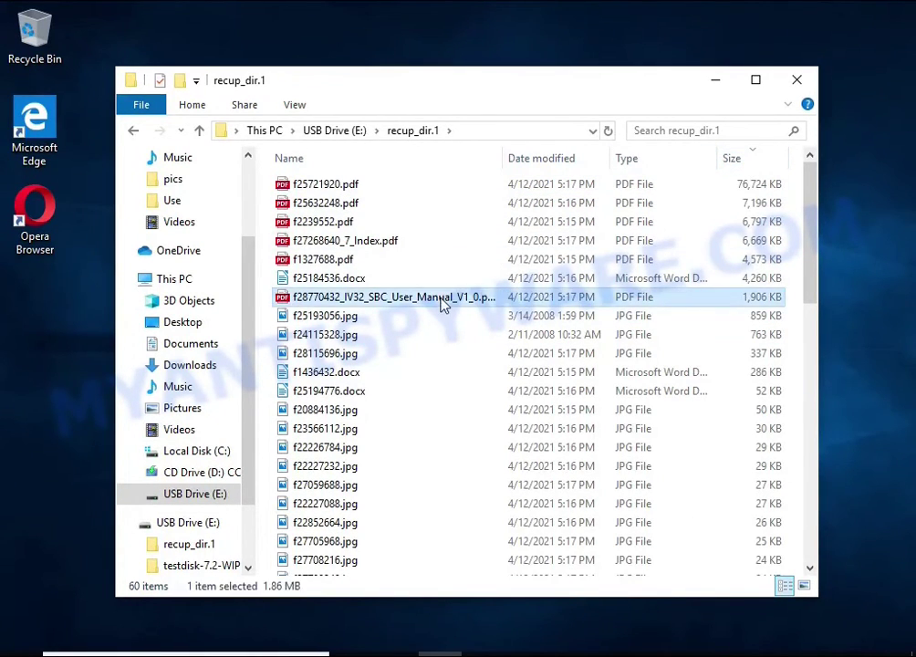
pyautogui.scroll(-15, 493, 287)
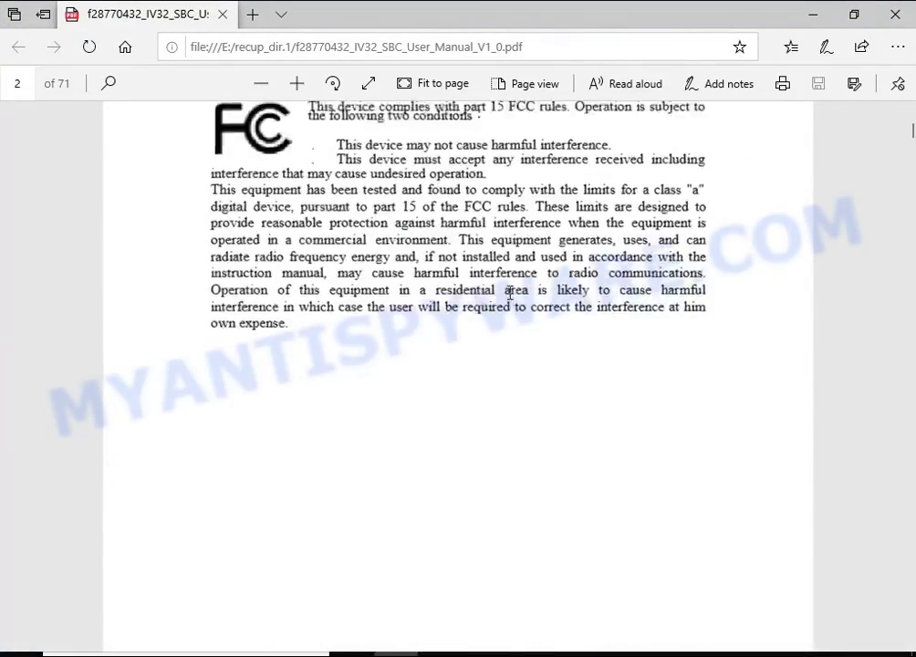
pyautogui.click(895, 14)
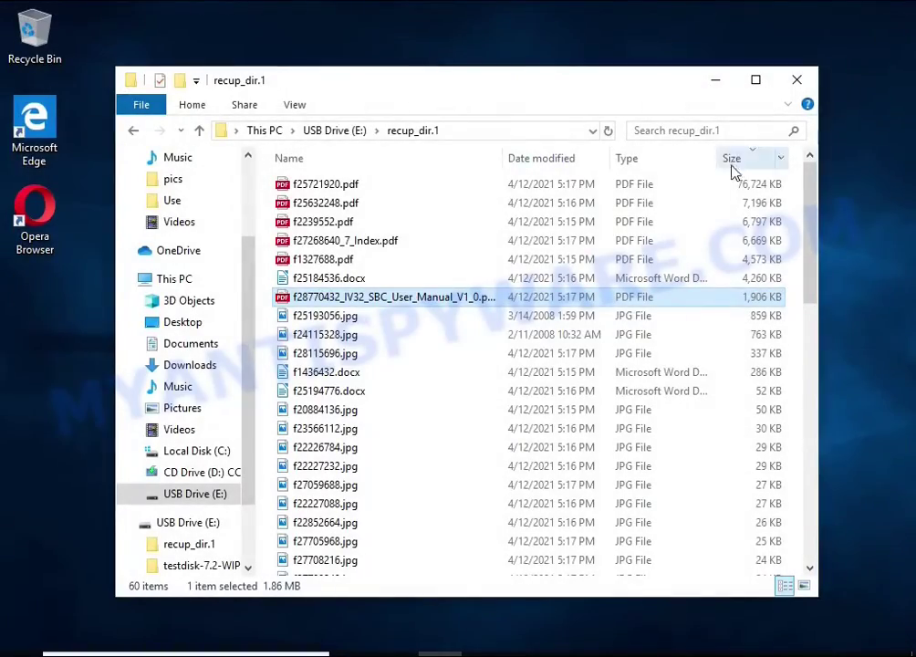
# View the recovered images f25193056.jpg and f24115328.jpg one after the other, closing each one after checking it
pyautogui.doubleClick(407, 319)
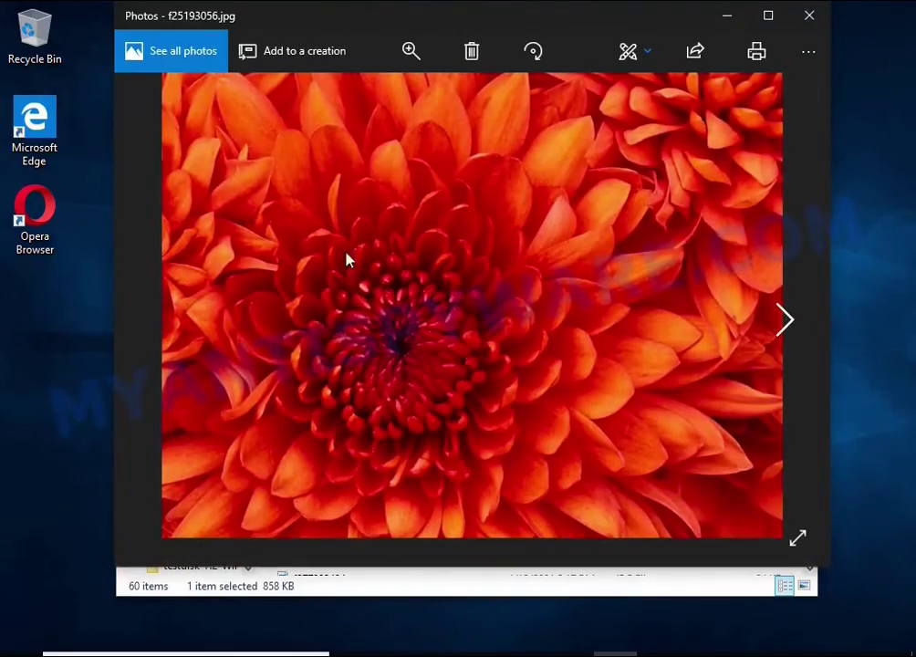
pyautogui.click(806, 20)
pyautogui.click(372, 343)
pyautogui.doubleClick(372, 345)
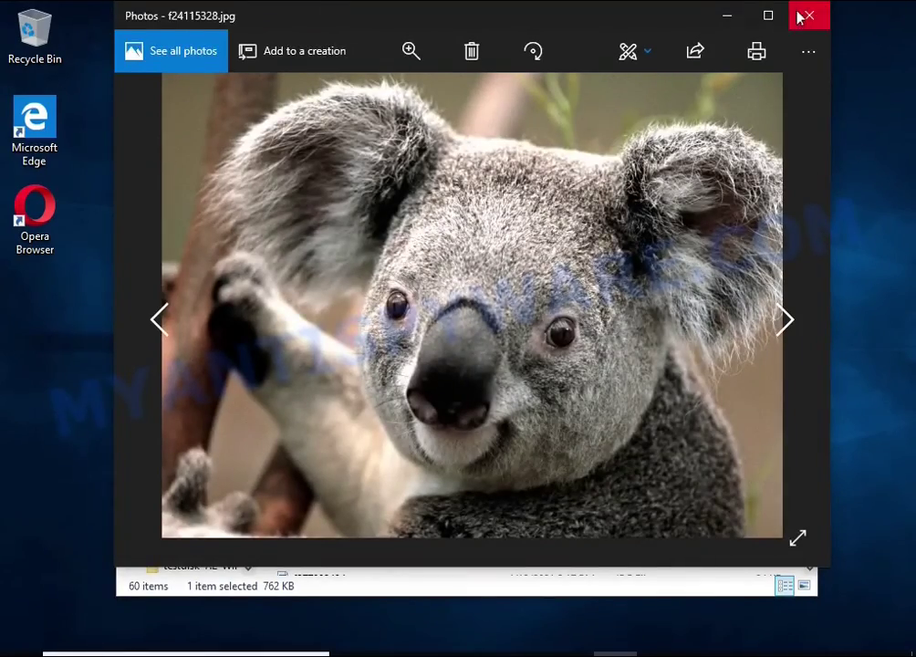
pyautogui.click(799, 15)
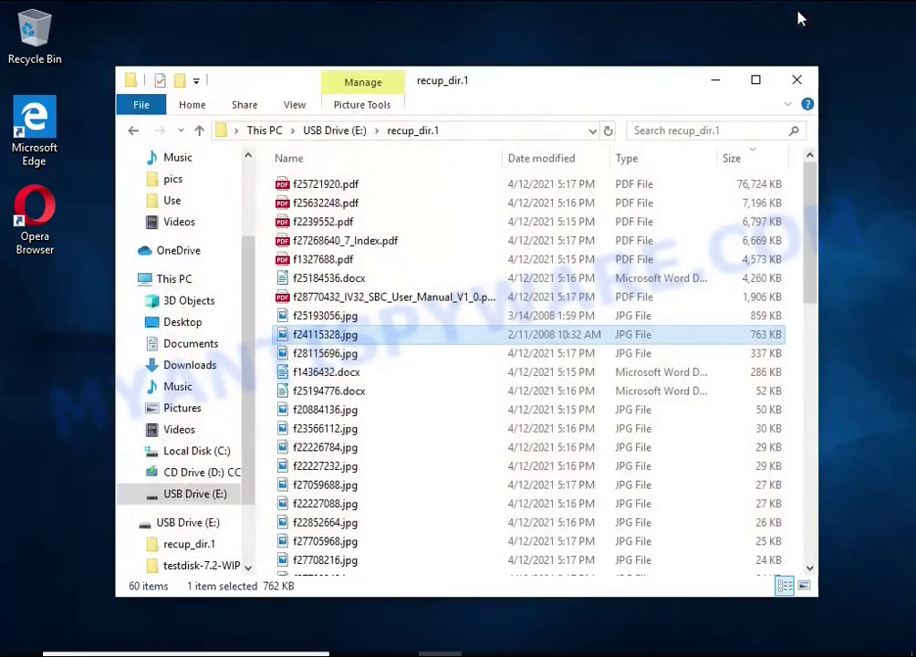
# Open the recovered document f1436432.docx, dismiss the tip of the day, read through the text and put the document window away
pyautogui.doubleClick(390, 372)
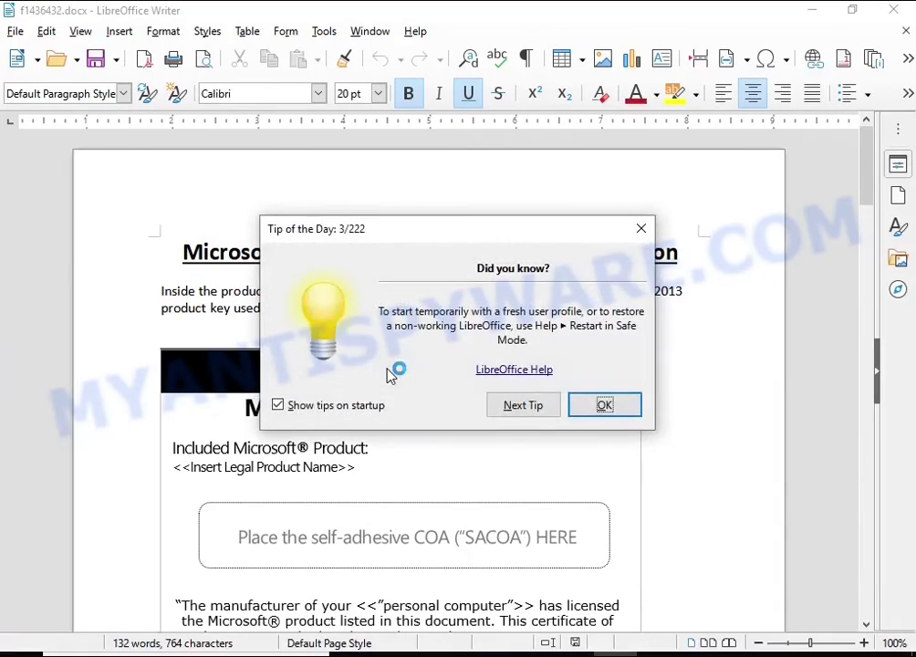
pyautogui.click(606, 405)
pyautogui.scroll(-5, 328, 483)
pyautogui.scroll(-5, 329, 483)
pyautogui.click(813, 13)
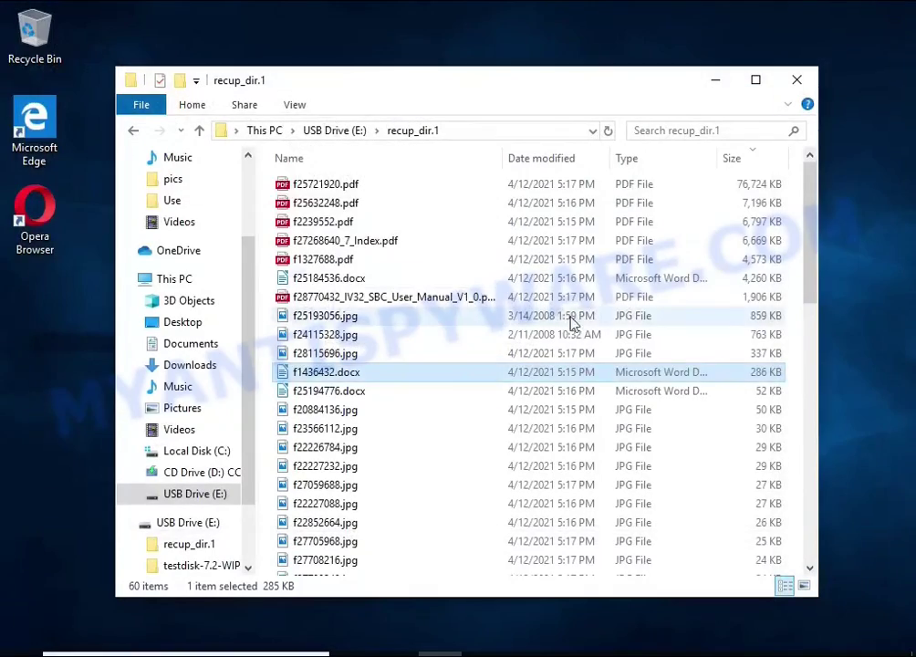
# Look through the list of recovered files in recup_dir.1 and close the folder window
pyautogui.scroll(-7, 592, 302)
pyautogui.scroll(7, 553, 317)
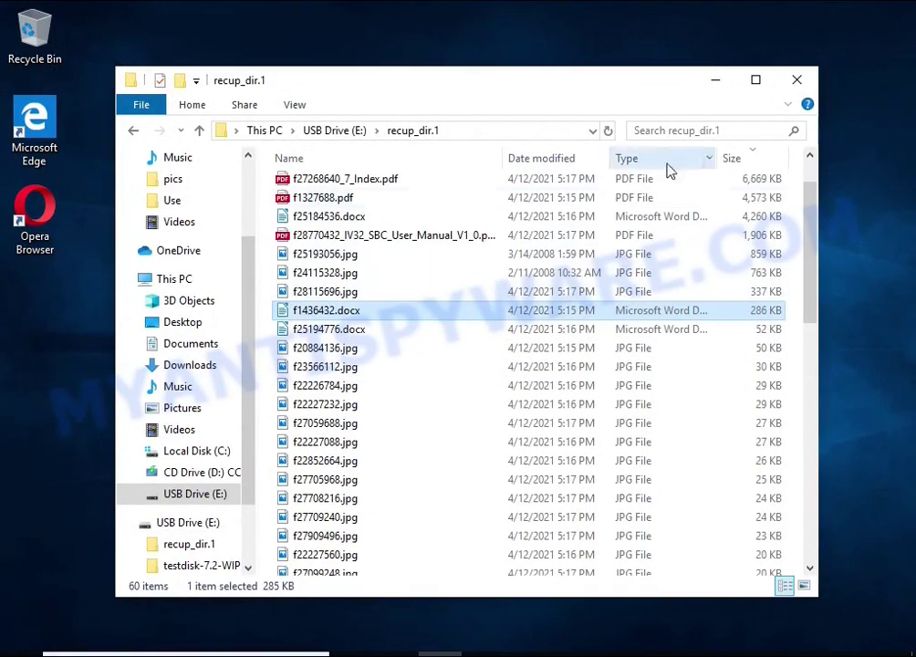
pyautogui.click(796, 79)
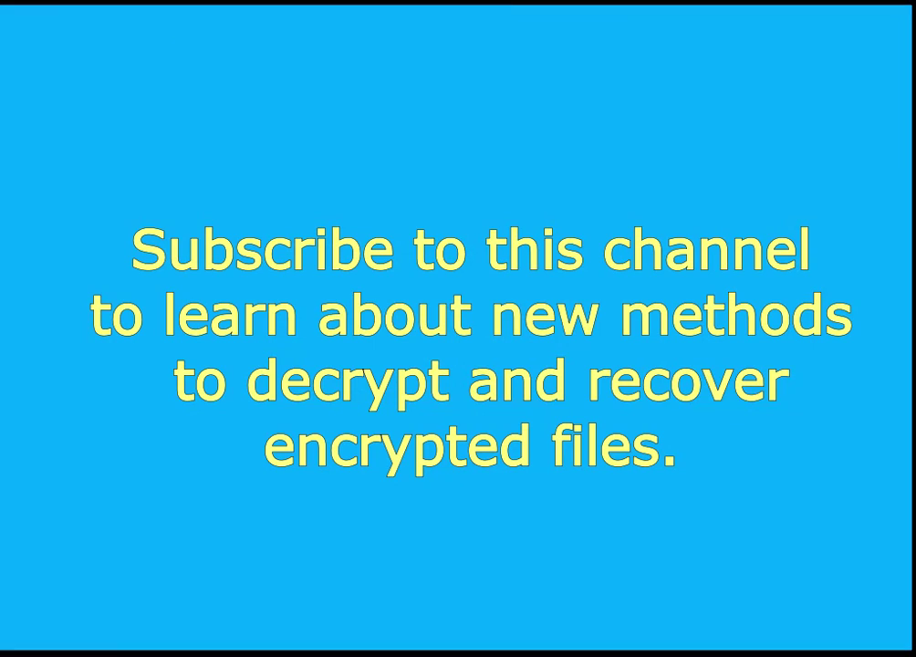